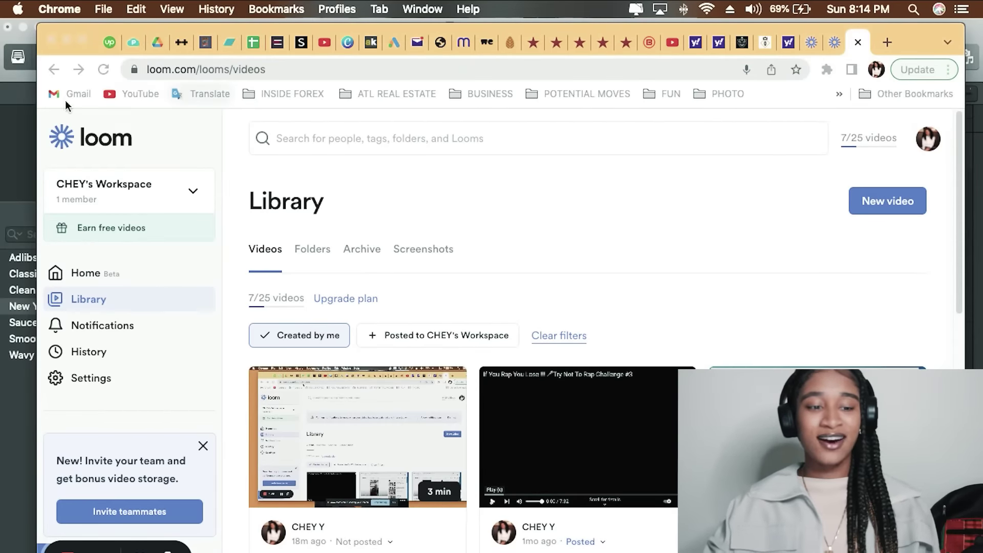
- Bring up a Finder window of Recents over the Logic session and browse the recent files
{"action": "left_click", "coordinate": [20, 205]}
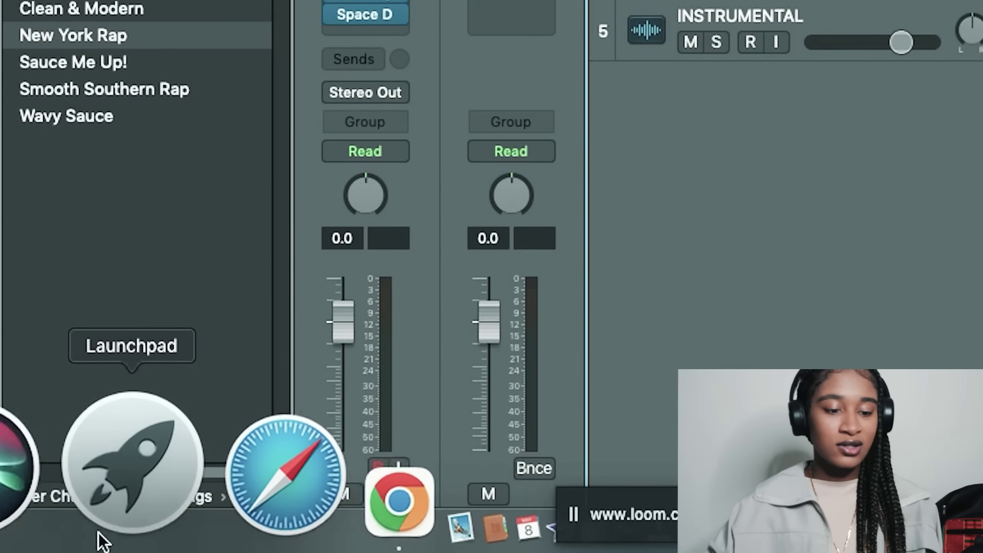
{"action": "left_click", "coordinate": [36, 494]}
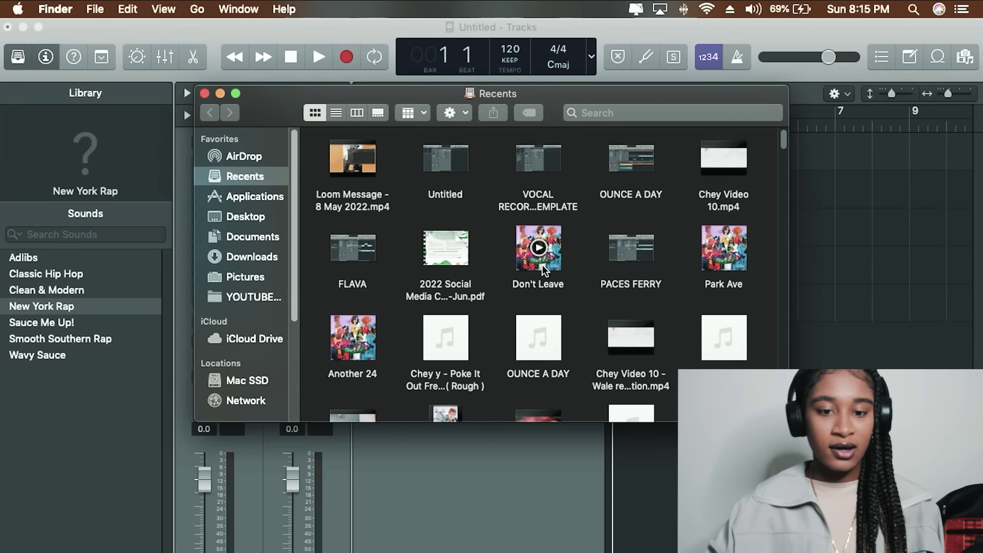
{"action": "left_click_drag", "start_coordinate": [544, 270], "coordinate": [562, 282]}
{"action": "scroll", "coordinate": [563, 287], "scroll_direction": "down", "scroll_amount": 5}
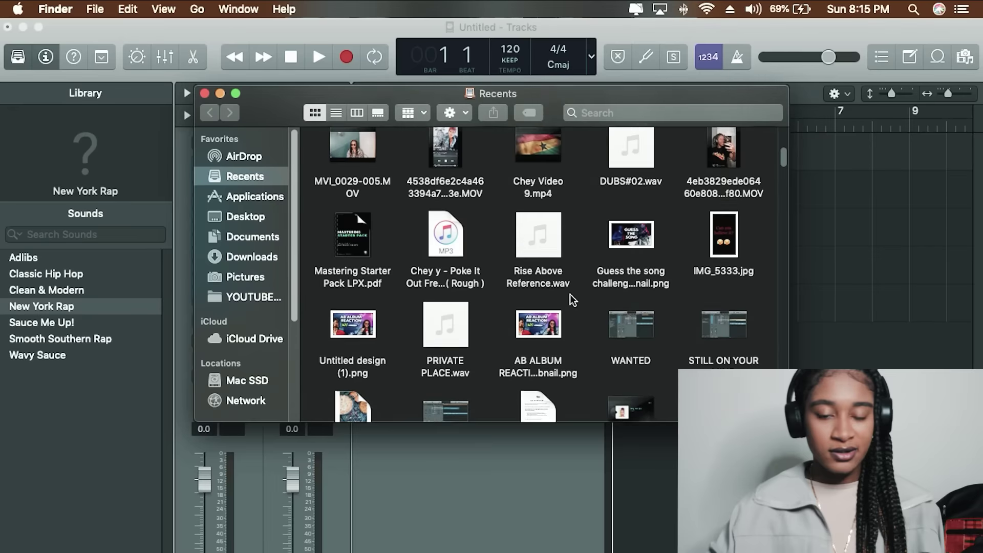
{"action": "scroll", "coordinate": [572, 299], "scroll_direction": "down", "scroll_amount": 5}
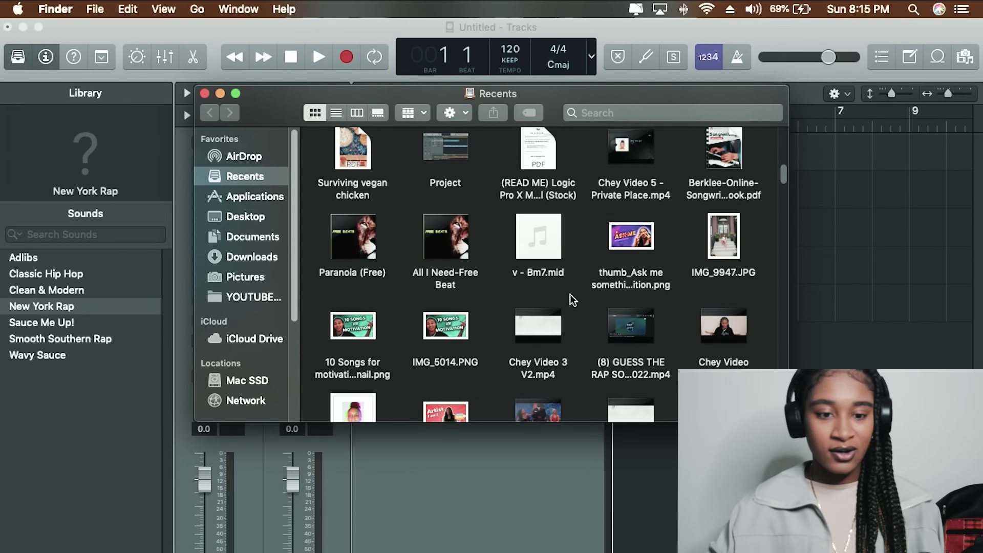
{"action": "scroll", "coordinate": [573, 299], "scroll_direction": "down", "scroll_amount": 4}
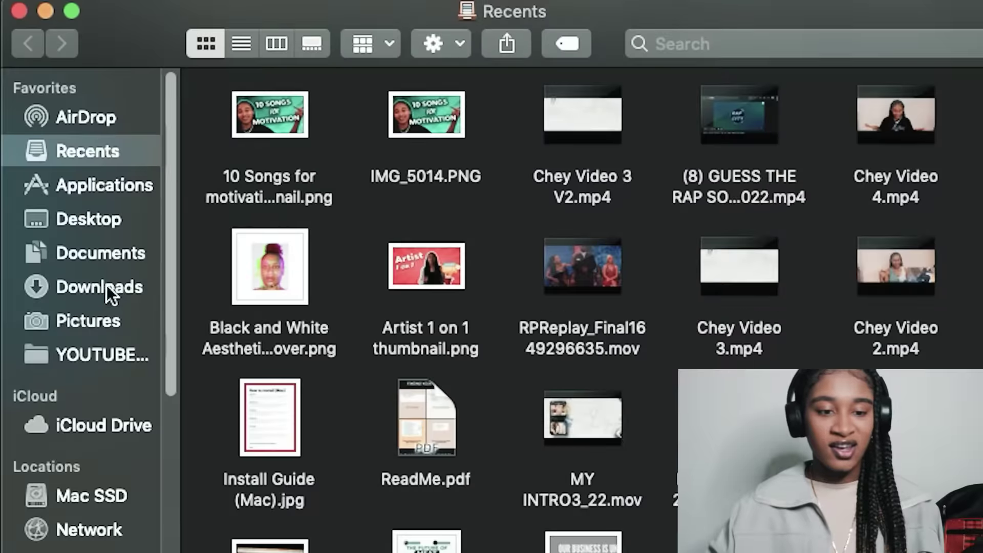
- Show the Downloads folder and scroll through its beat, loop and vocal preset folders
{"action": "left_click", "coordinate": [262, 254]}
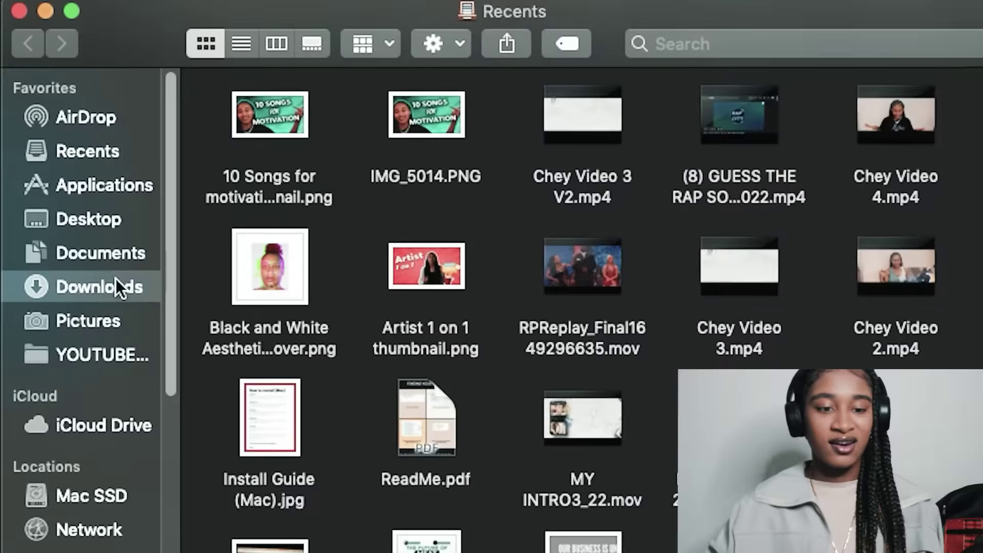
{"action": "scroll", "coordinate": [527, 369], "scroll_direction": "down", "scroll_amount": 10}
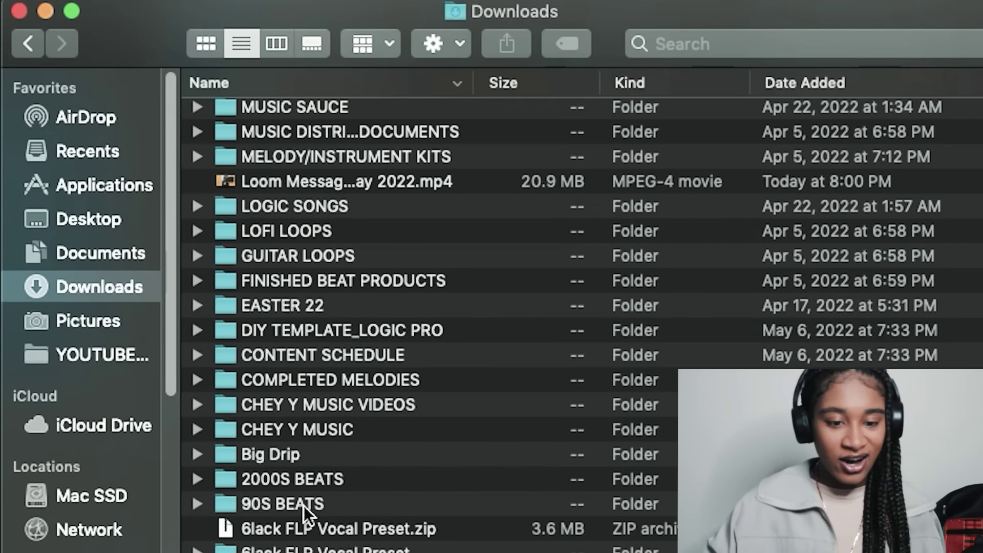
{"action": "scroll", "coordinate": [333, 474], "scroll_direction": "up", "scroll_amount": 5}
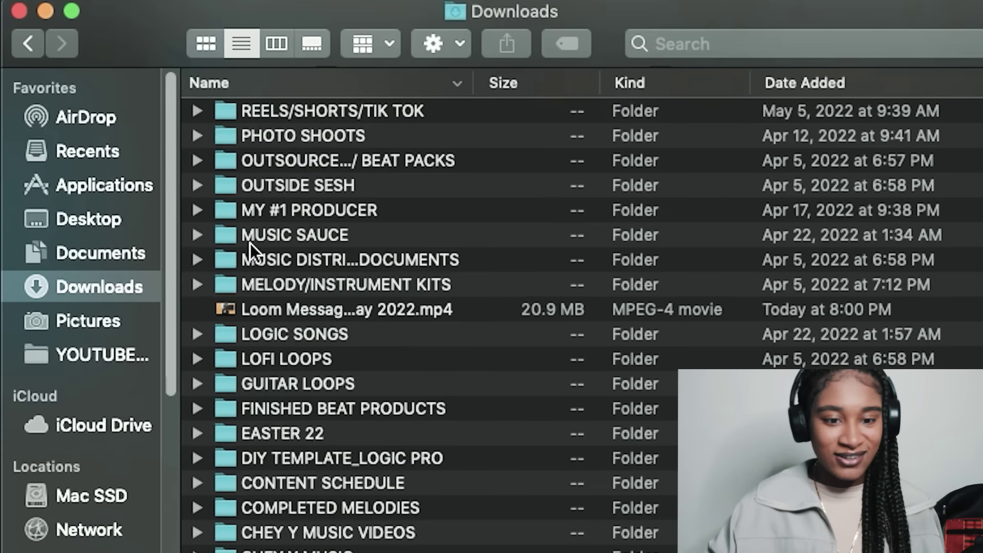
{"action": "scroll", "coordinate": [346, 231], "scroll_direction": "up", "scroll_amount": 10}
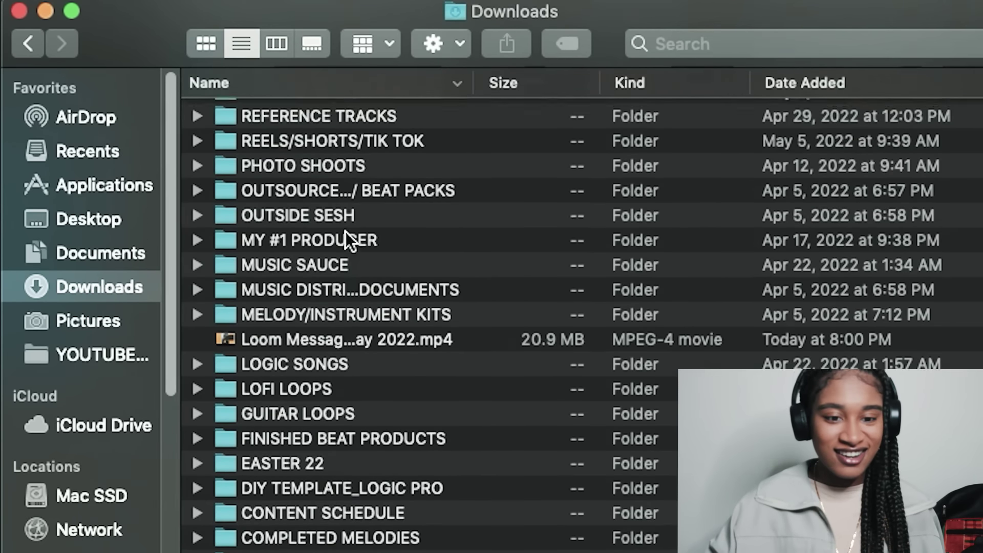
{"action": "scroll", "coordinate": [346, 232], "scroll_direction": "up", "scroll_amount": 1}
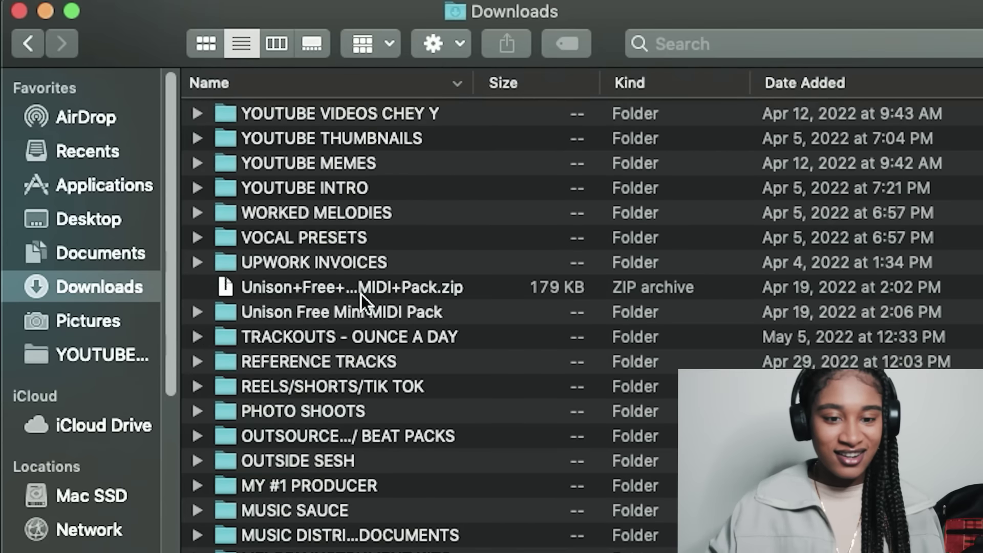
{"action": "scroll", "coordinate": [361, 294], "scroll_direction": "down", "scroll_amount": 2}
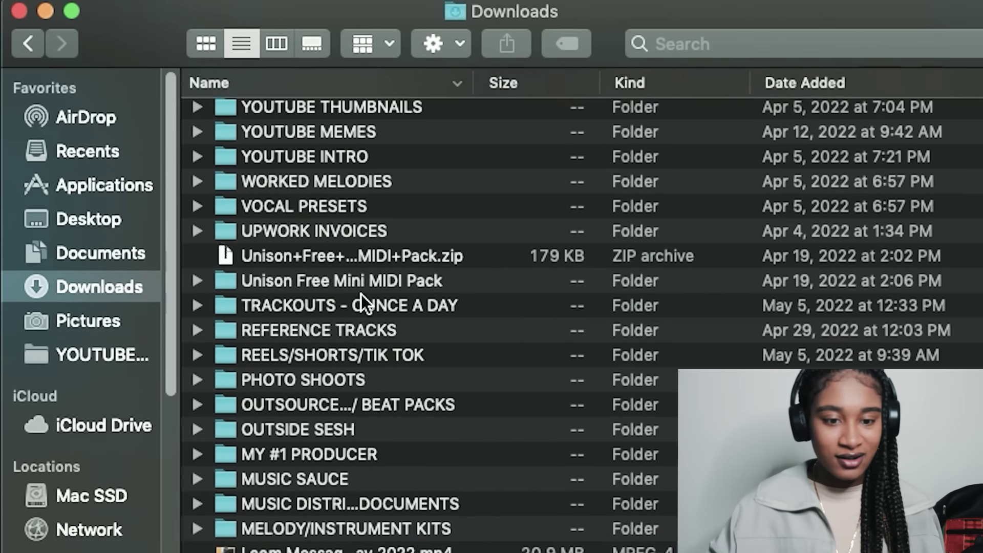
{"action": "scroll", "coordinate": [361, 294], "scroll_direction": "up", "scroll_amount": 1}
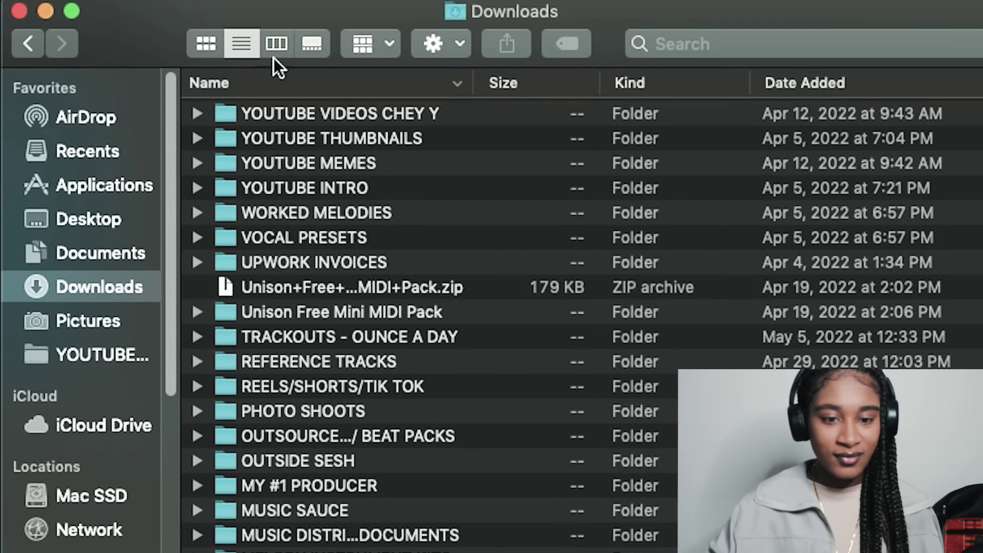
{"action": "scroll", "coordinate": [360, 254], "scroll_direction": "down", "scroll_amount": 2}
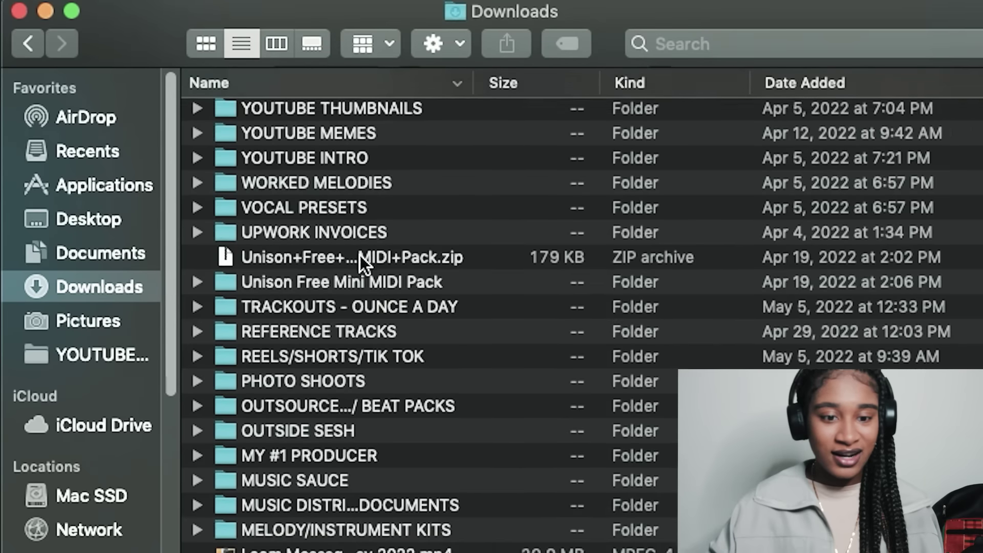
{"action": "scroll", "coordinate": [360, 255], "scroll_direction": "down", "scroll_amount": 2}
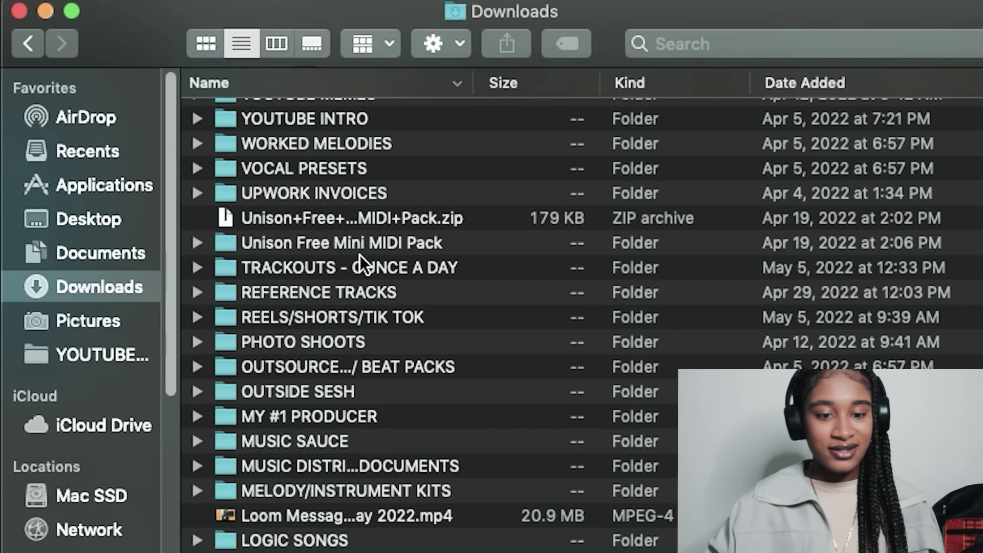
{"action": "scroll", "coordinate": [360, 255], "scroll_direction": "down", "scroll_amount": 7}
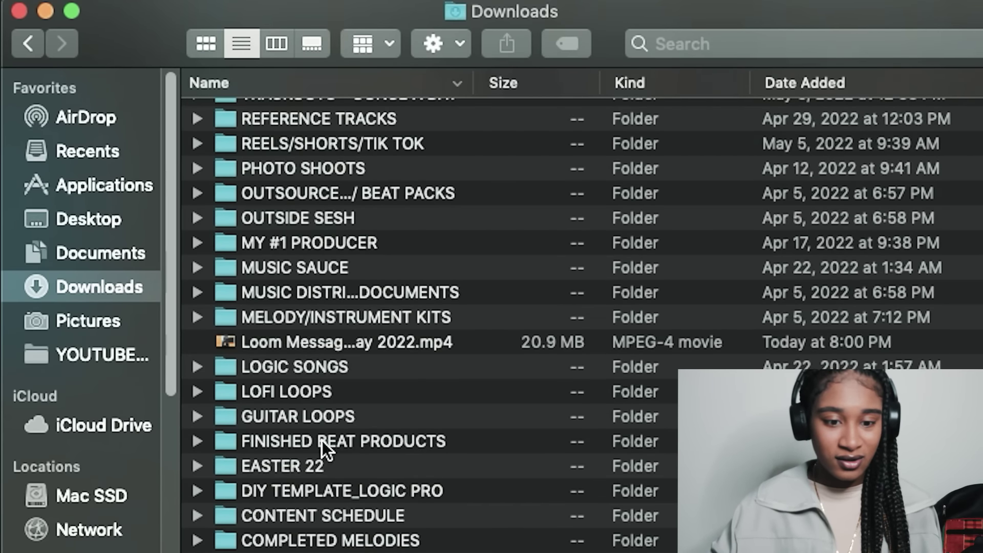
{"action": "scroll", "coordinate": [321, 440], "scroll_direction": "down", "scroll_amount": 1}
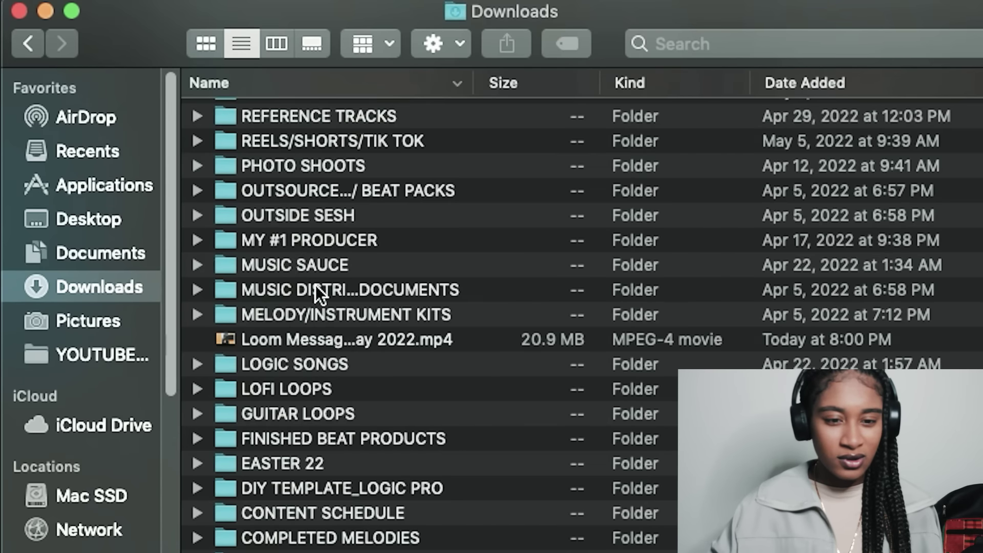
{"action": "scroll", "coordinate": [321, 313], "scroll_direction": "down", "scroll_amount": 1}
{"action": "scroll", "coordinate": [326, 341], "scroll_direction": "down", "scroll_amount": 2}
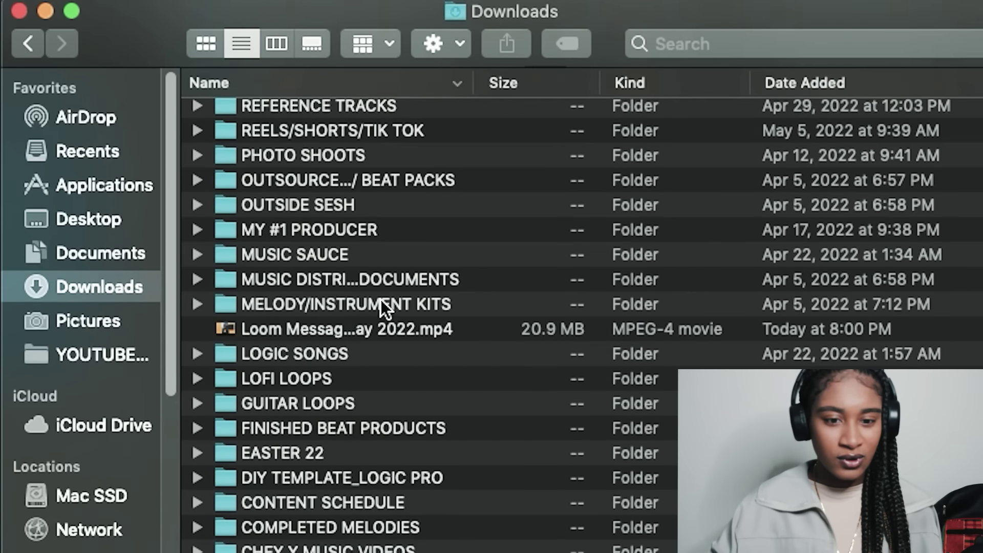
{"action": "scroll", "coordinate": [385, 410], "scroll_direction": "down", "scroll_amount": 8}
{"action": "scroll", "coordinate": [378, 477], "scroll_direction": "down", "scroll_amount": 6}
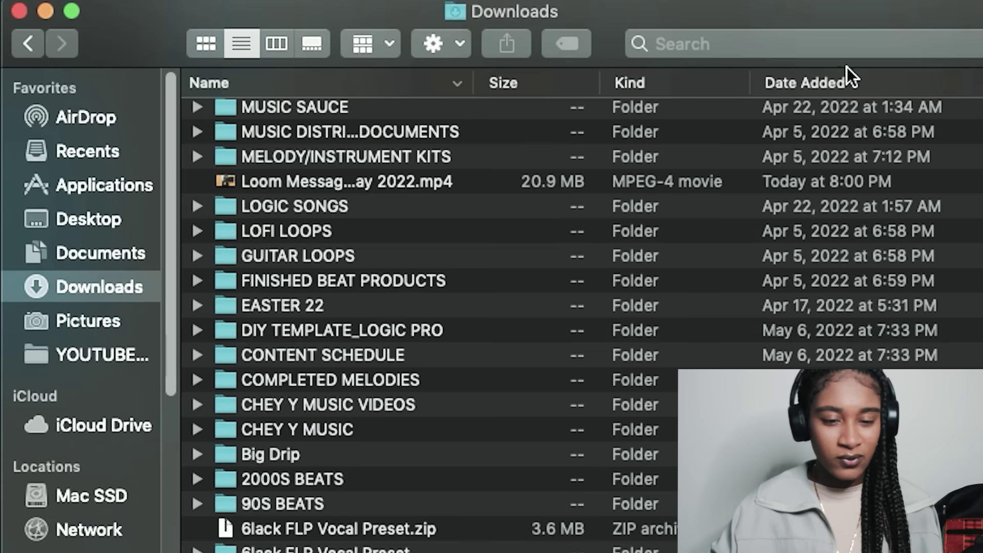
- Search This Mac for 'kendr' and select the Free Kendrick Lamar x J Cole beat - ET MP3
{"action": "left_click", "coordinate": [863, 47]}
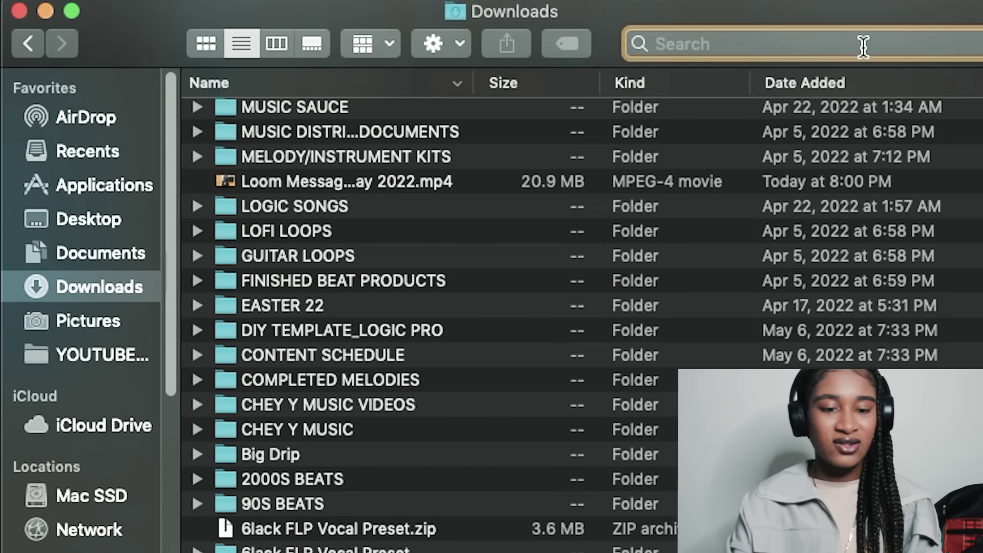
{"action": "type", "text": "et"}
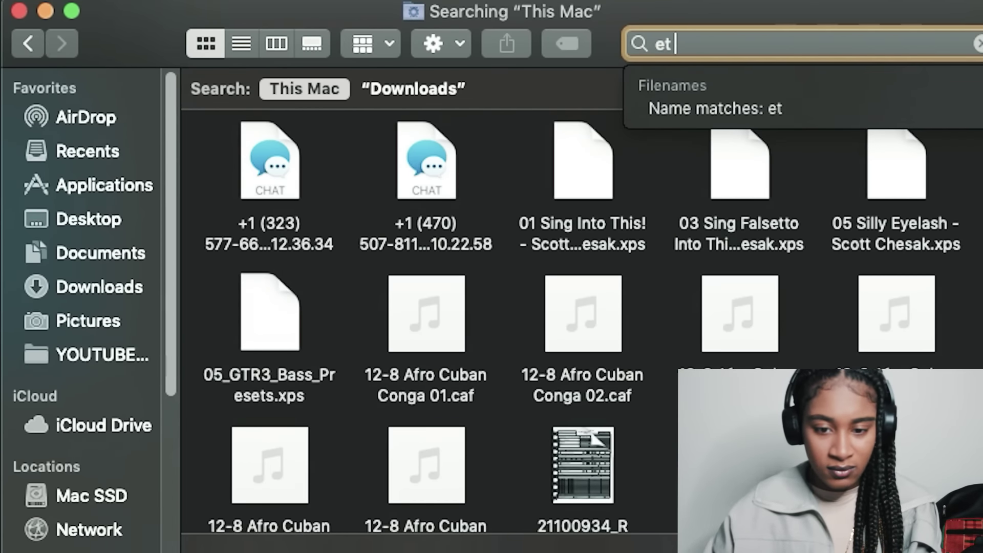
{"action": "scroll", "coordinate": [429, 317], "scroll_direction": "down", "scroll_amount": 2}
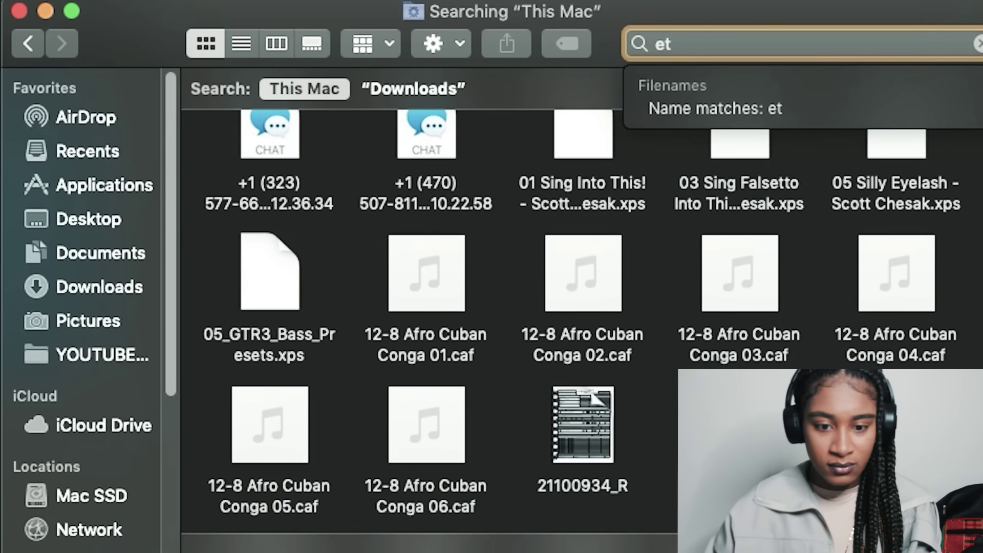
{"action": "scroll", "coordinate": [430, 318], "scroll_direction": "down", "scroll_amount": 10}
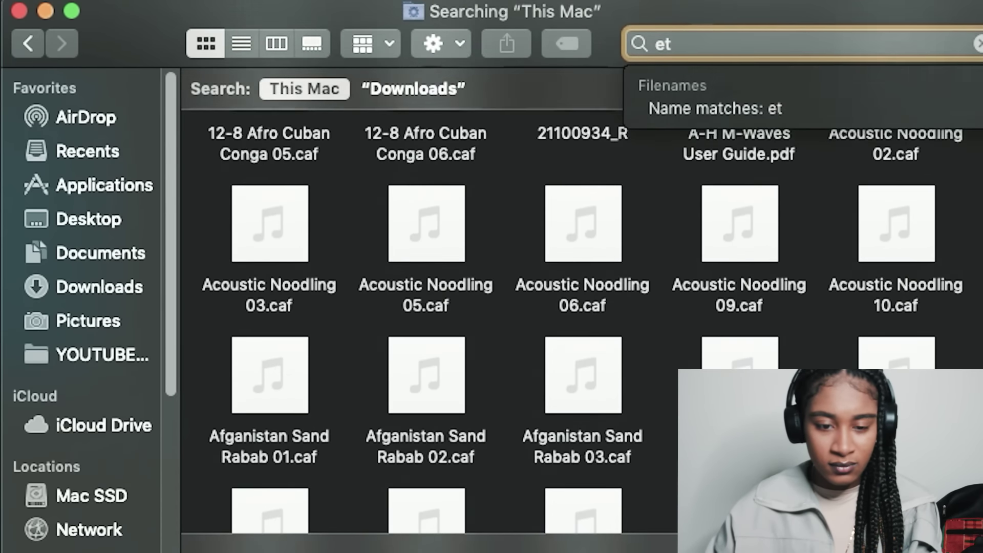
{"action": "scroll", "coordinate": [965, 186], "scroll_direction": "down", "scroll_amount": 8}
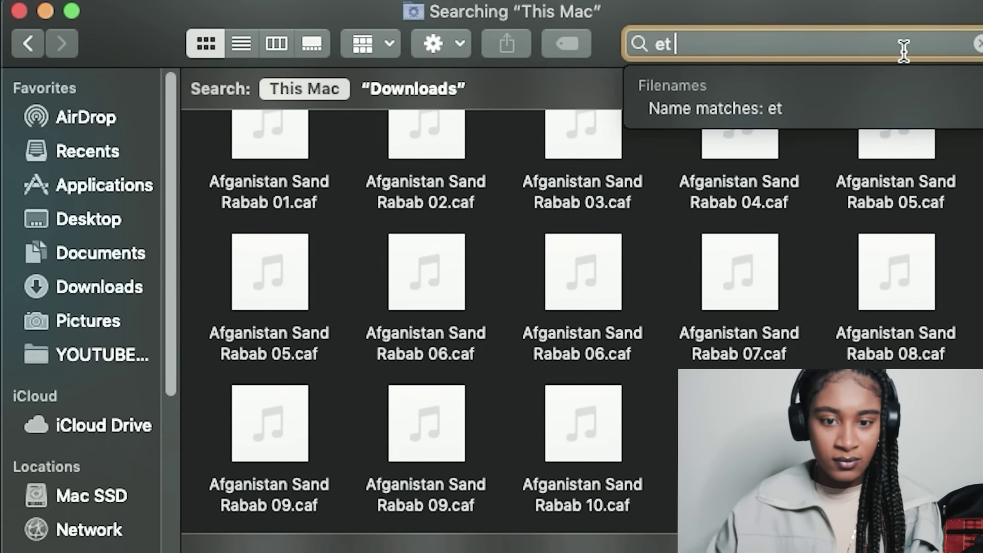
{"action": "key", "text": "BackSpace"}
{"action": "key", "text": "BackSpace"}
{"action": "type", "text": "kendric"}
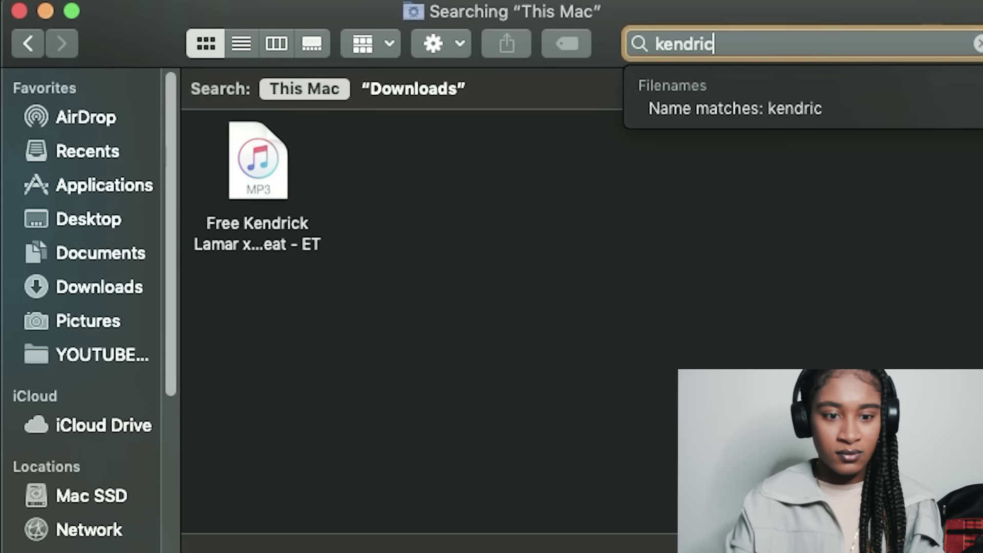
{"action": "left_click", "coordinate": [254, 161]}
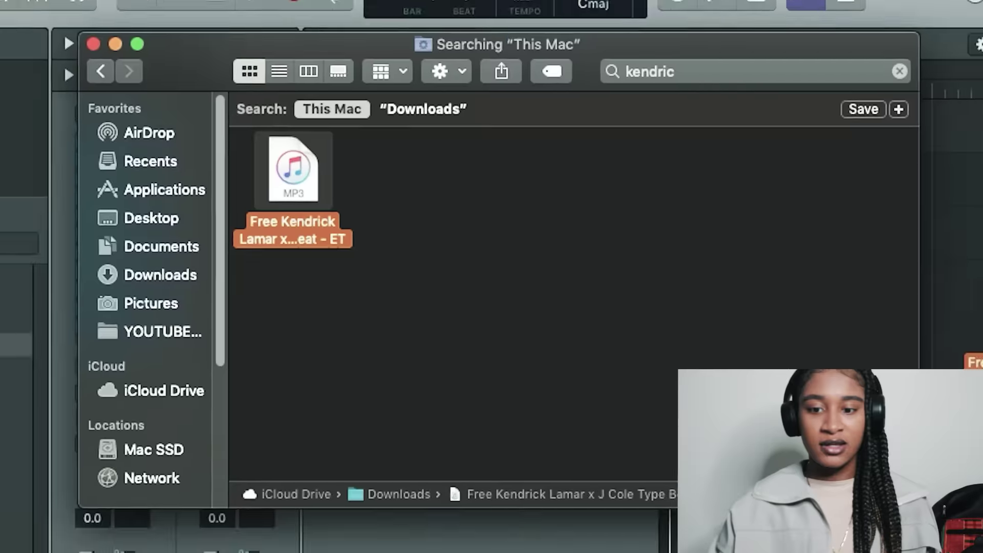
- Drop the Kendrick beat MP3 onto INSTRUMENTAL starting at bar 1 and close the Finder window
{"action": "left_click_drag", "start_coordinate": [259, 161], "coordinate": [534, 239]}
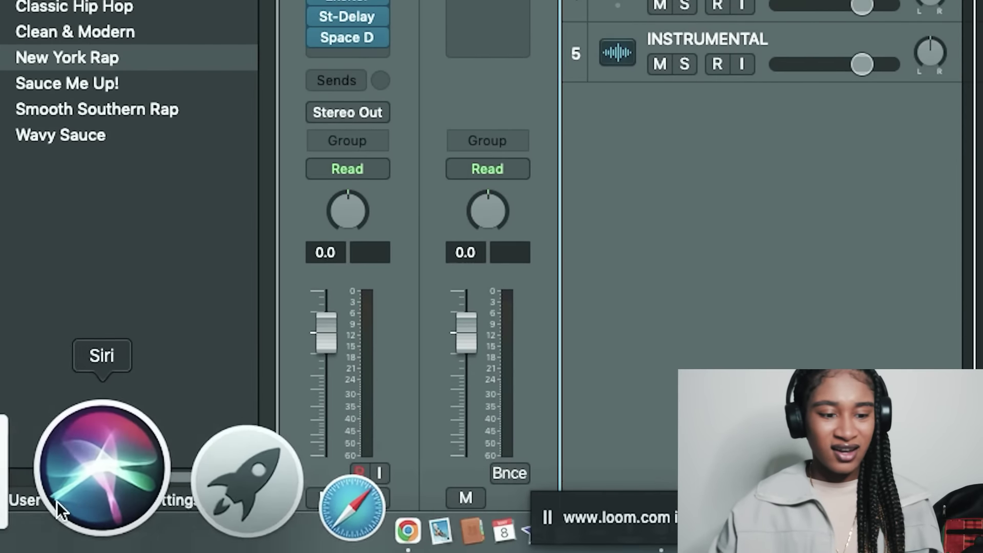
{"action": "left_click", "coordinate": [38, 471]}
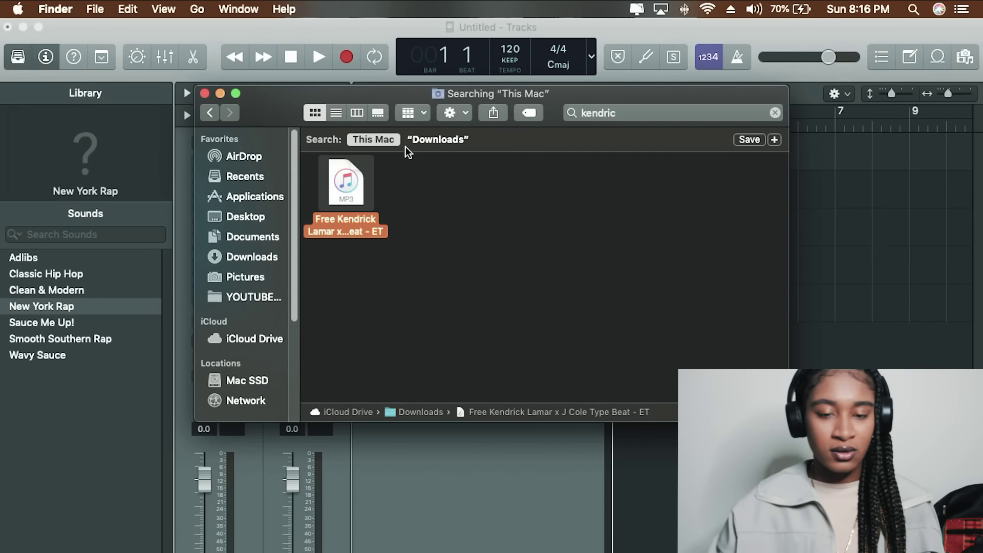
{"action": "double_click", "coordinate": [358, 187]}
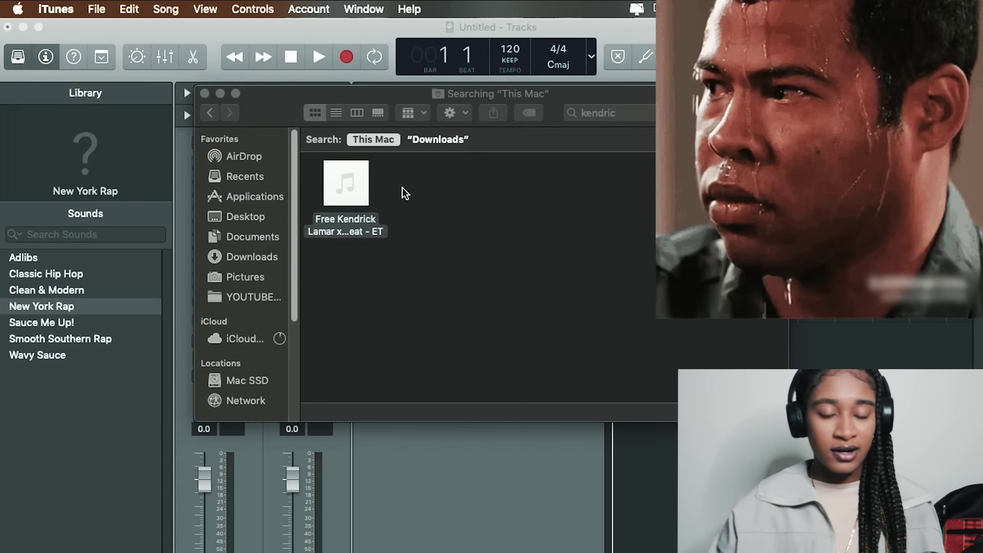
{"action": "mouse_move", "coordinate": [364, 195]}
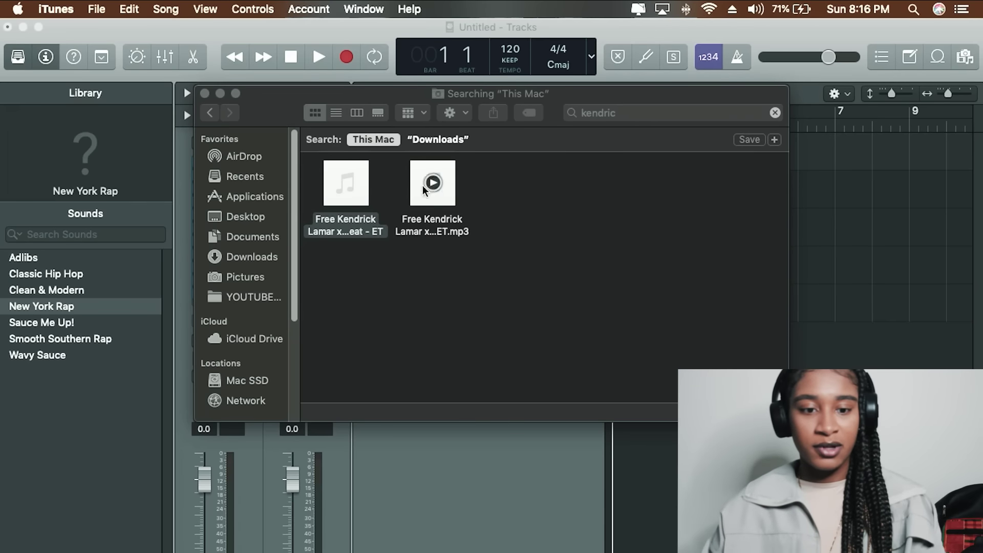
{"action": "left_click_drag", "start_coordinate": [355, 192], "coordinate": [821, 289]}
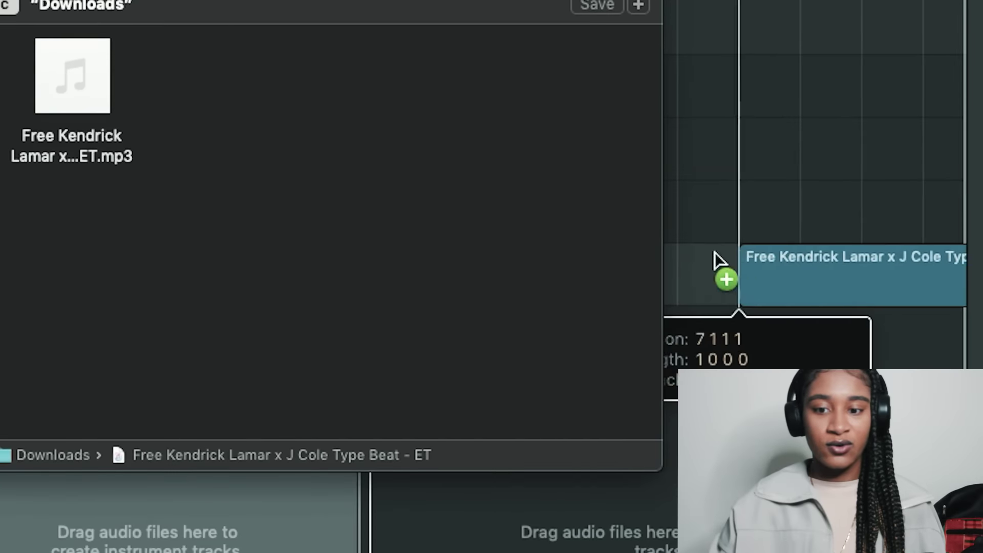
{"action": "left_click_drag", "start_coordinate": [714, 251], "coordinate": [686, 223]}
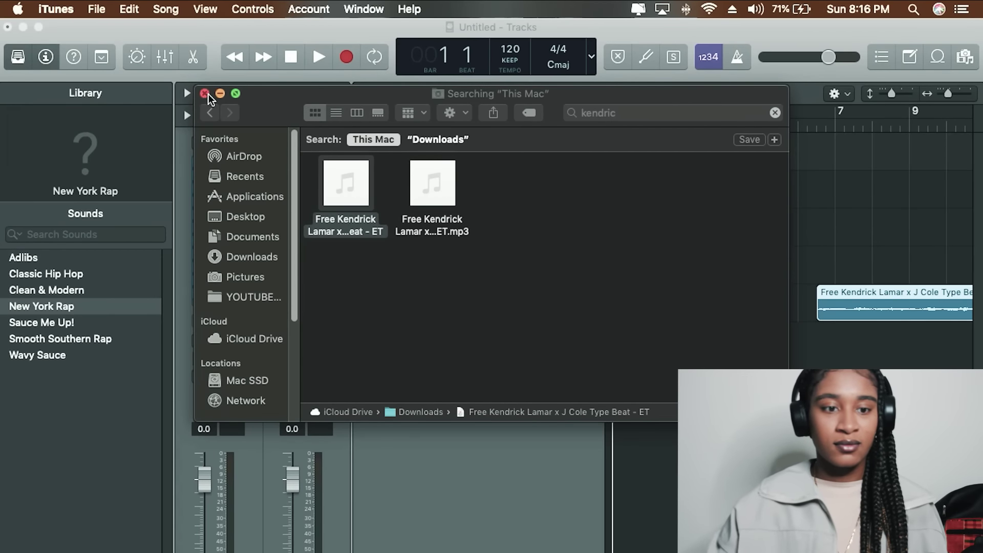
{"action": "left_click", "coordinate": [204, 93]}
{"action": "left_click_drag", "start_coordinate": [888, 297], "coordinate": [685, 302]}
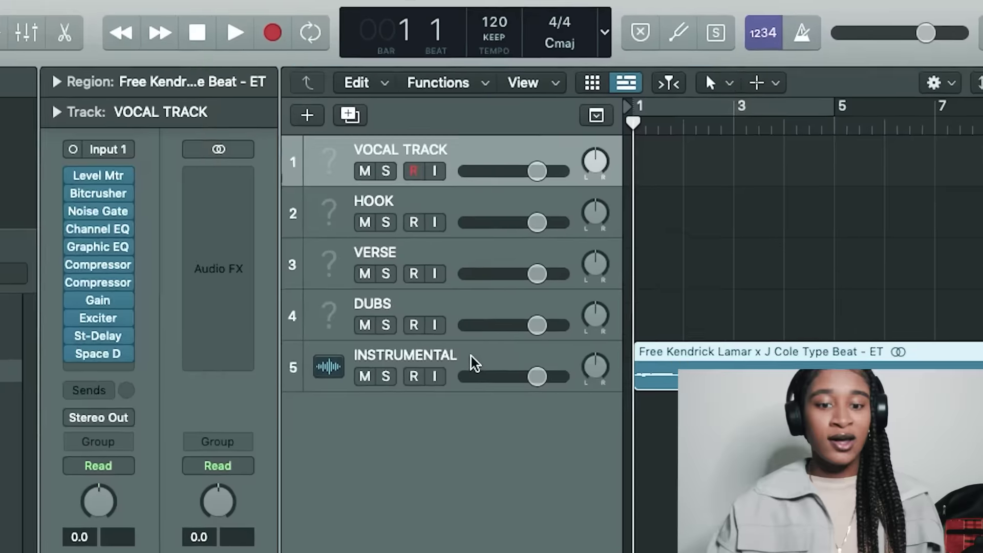
- Run INSTRUMENTAL's BPM Counter during playback, reading about 84.7 BPM, then close it
{"action": "left_click", "coordinate": [491, 299]}
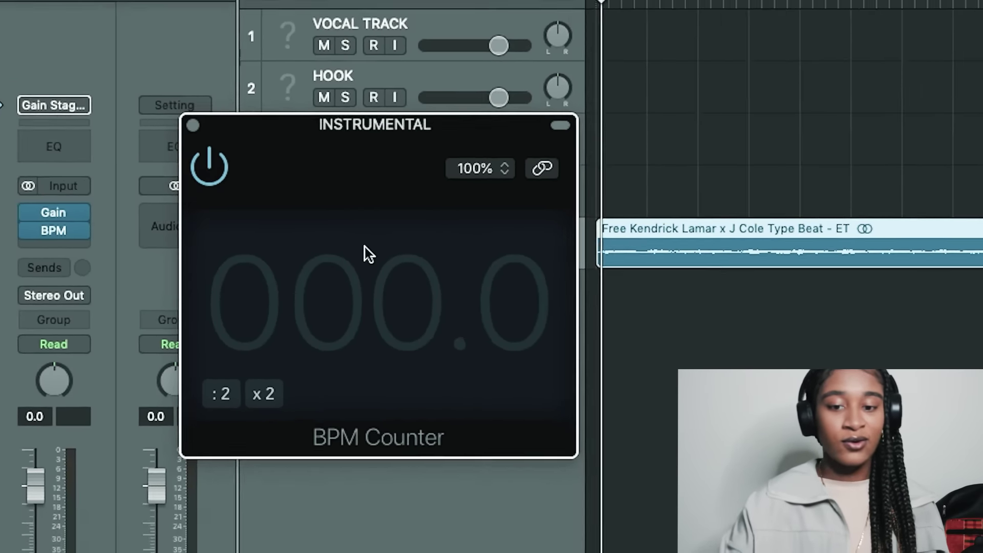
{"action": "key", "text": "space"}
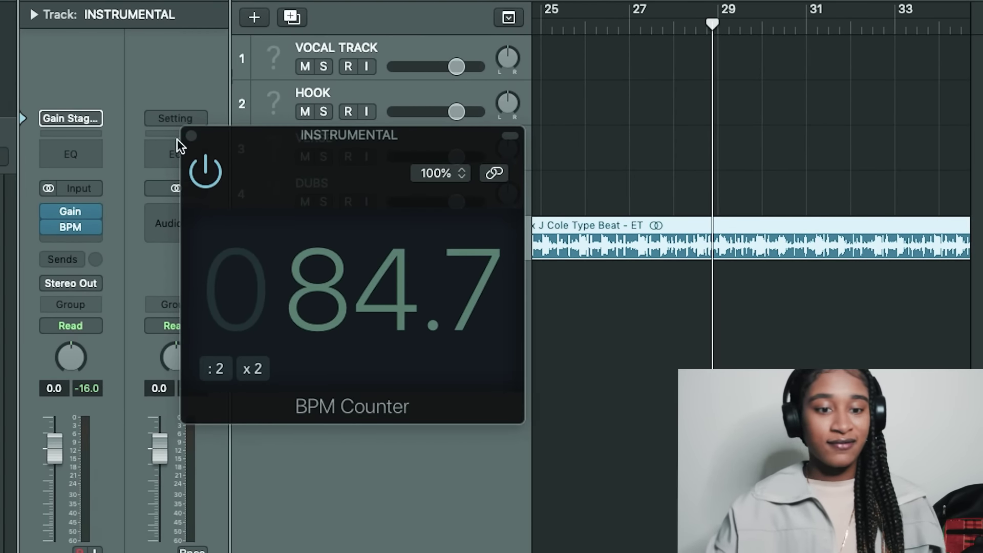
{"action": "left_click", "coordinate": [190, 136]}
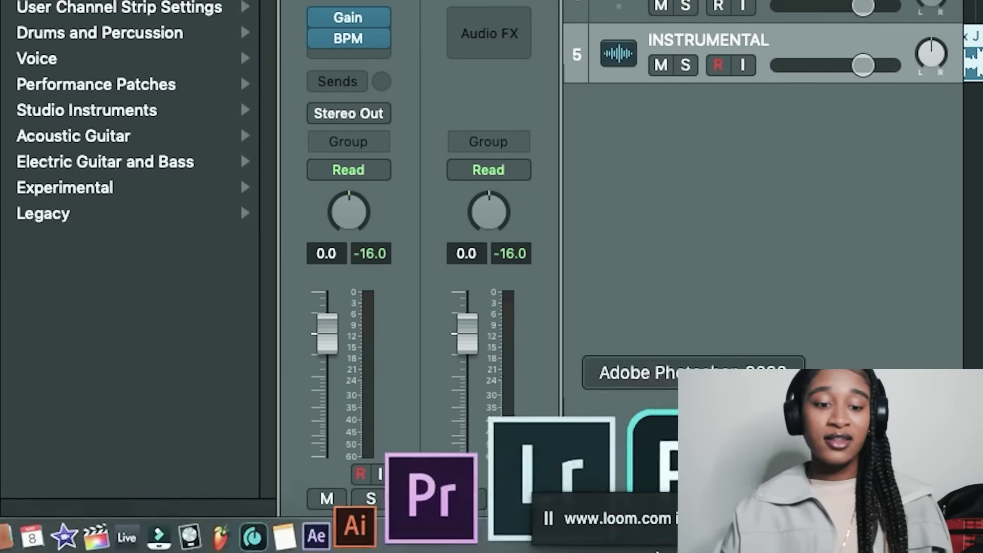
- Go to the audiokeychain tab in Chrome and open its Upload page to add tracks
{"action": "left_click", "coordinate": [149, 476]}
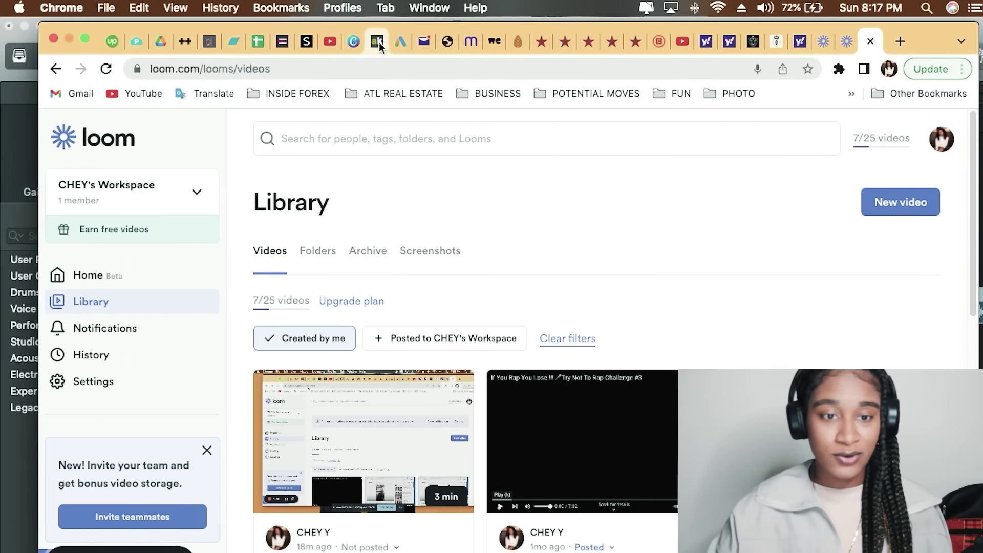
{"action": "left_click", "coordinate": [378, 42]}
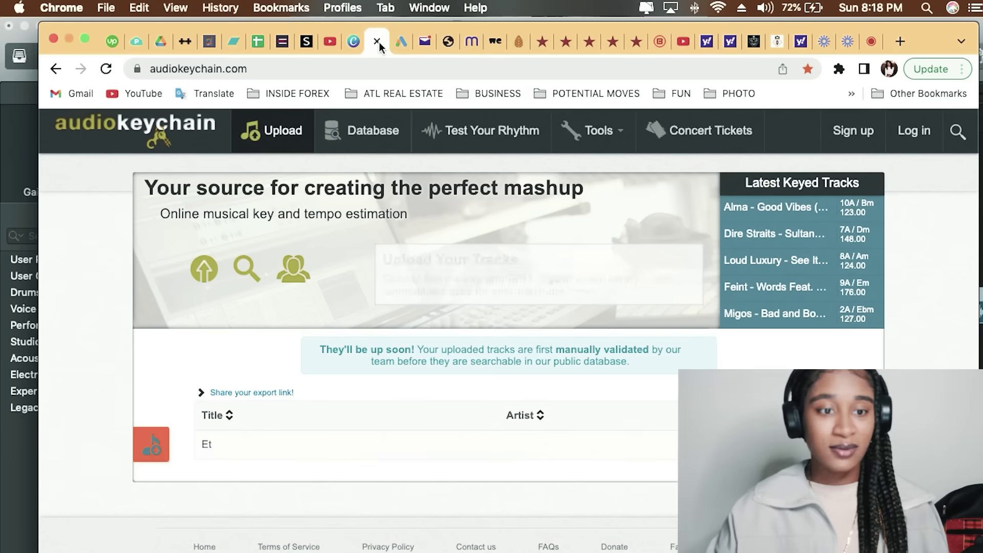
{"action": "left_click", "coordinate": [296, 130]}
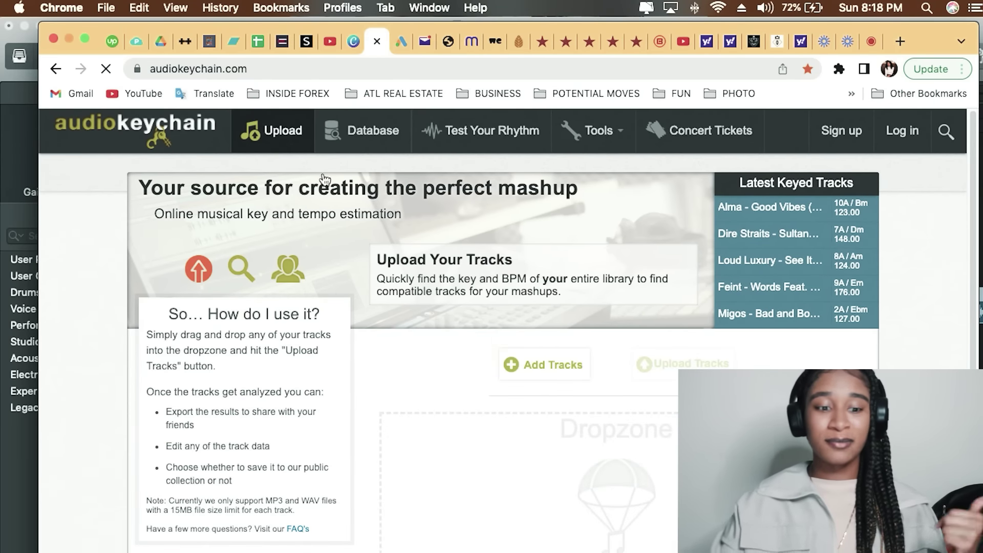
{"action": "left_click", "coordinate": [551, 366]}
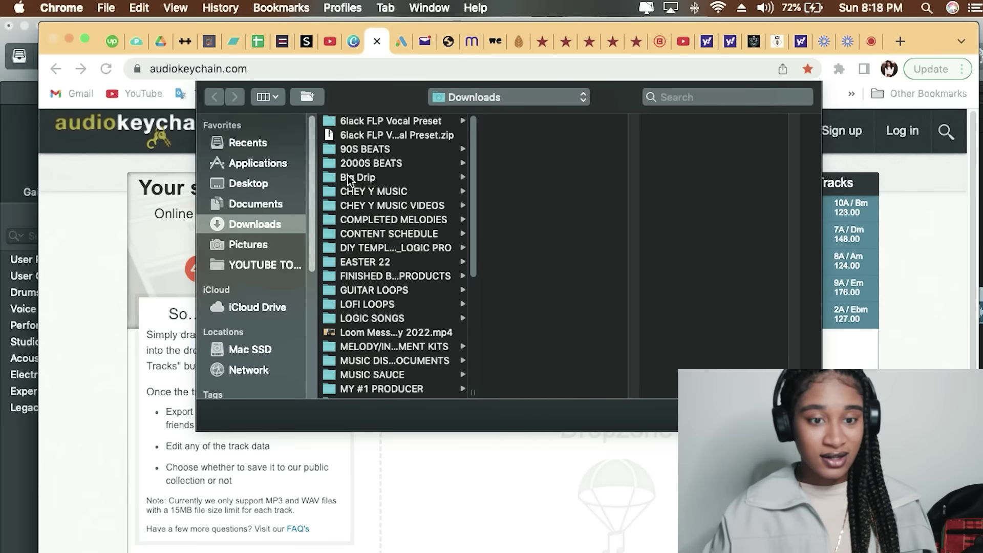
- Find the beat by searching 'ken', drop the MP3 into the Dropzone, and close the picker
{"action": "left_click", "coordinate": [673, 94]}
{"action": "type", "text": "e"}
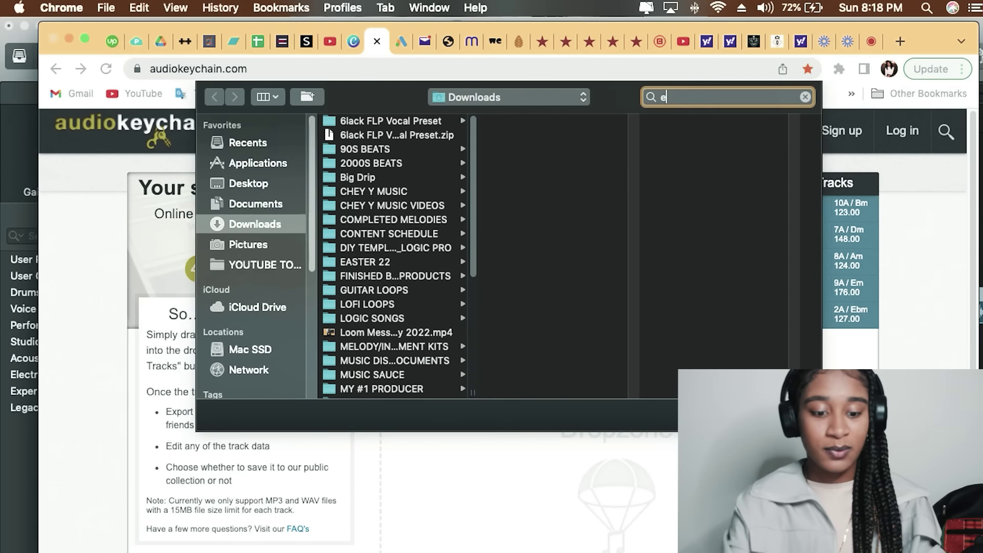
{"action": "type", "text": "t"}
{"action": "key", "text": "BackSpace"}
{"action": "key", "text": "BackSpace"}
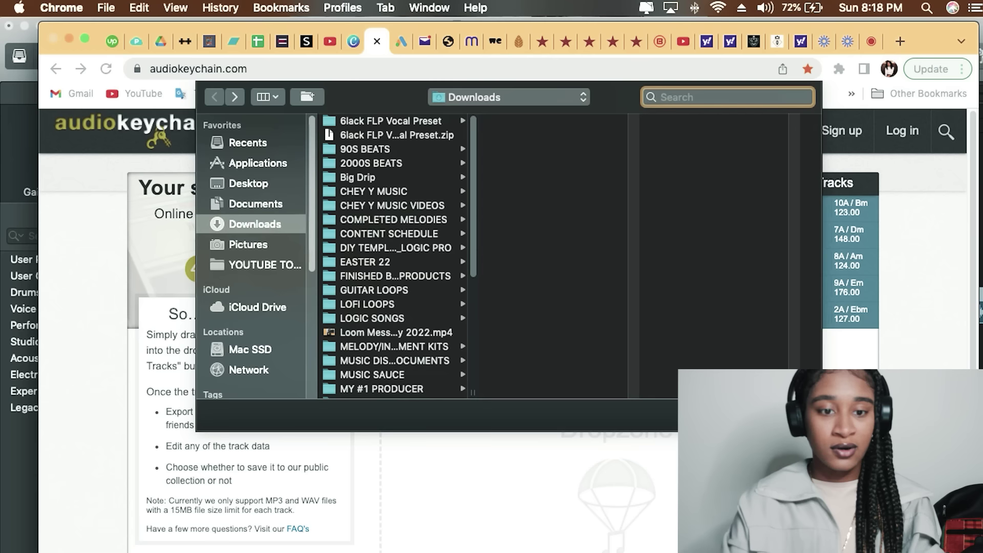
{"action": "type", "text": "ken"}
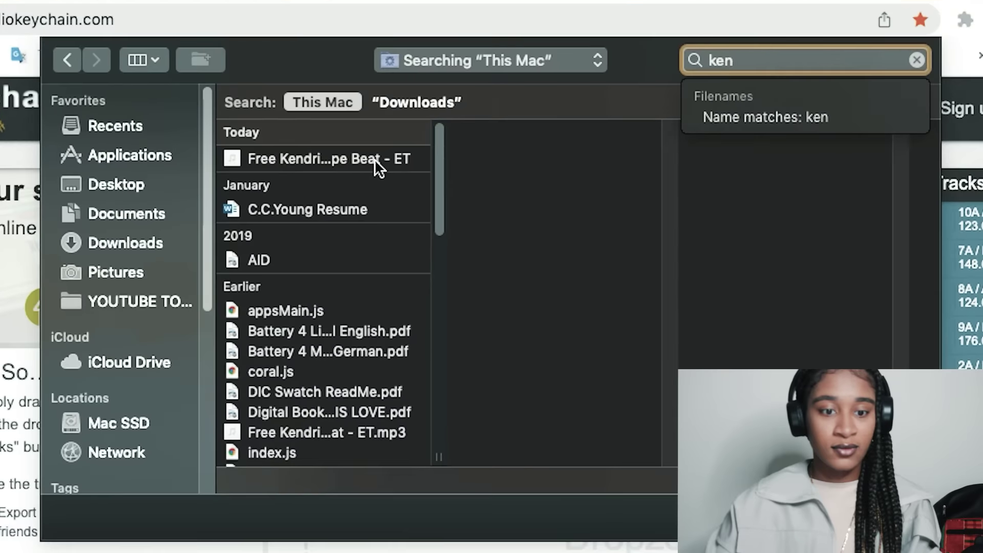
{"action": "left_click_drag", "start_coordinate": [427, 165], "coordinate": [587, 474]}
{"action": "left_click_drag", "start_coordinate": [421, 342], "coordinate": [422, 344]}
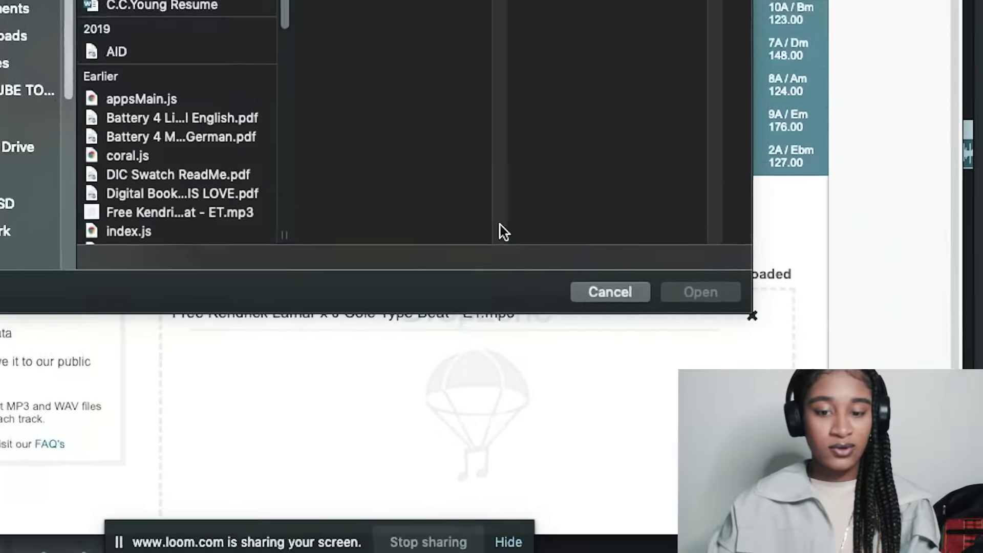
{"action": "left_click", "coordinate": [730, 414]}
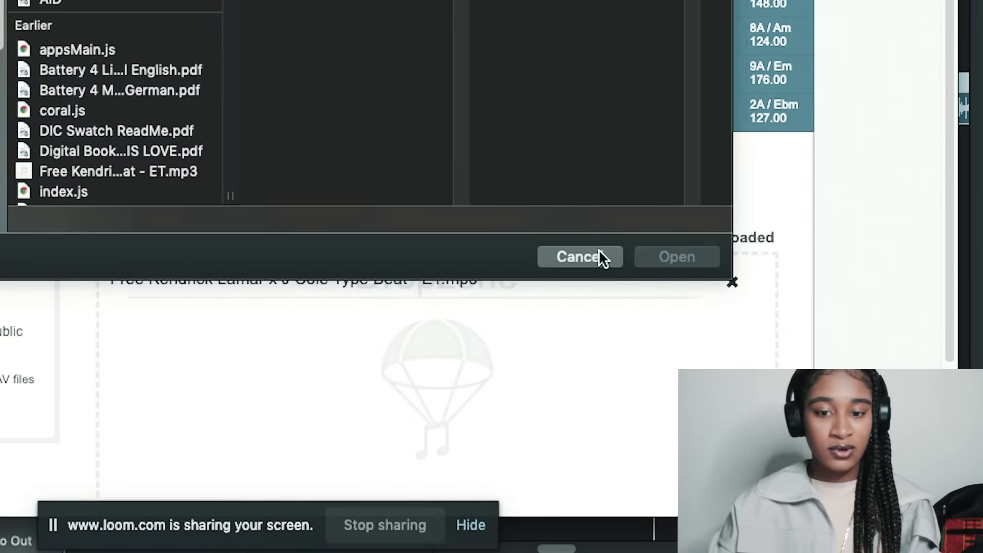
{"action": "left_click", "coordinate": [577, 182]}
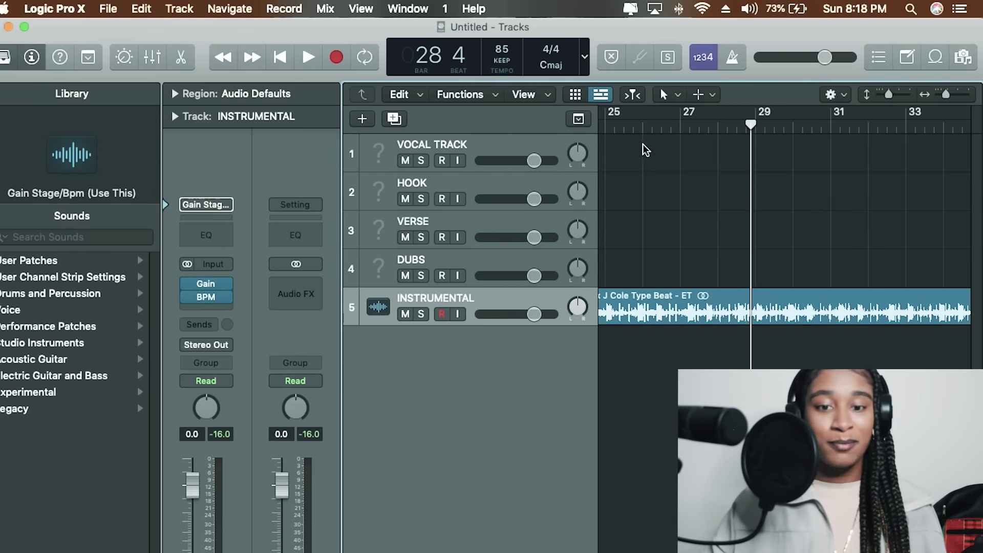
- Return the playhead to the project start and load the Classic Hip Hop vocal preset
{"action": "left_click_drag", "start_coordinate": [751, 123], "coordinate": [604, 128]}
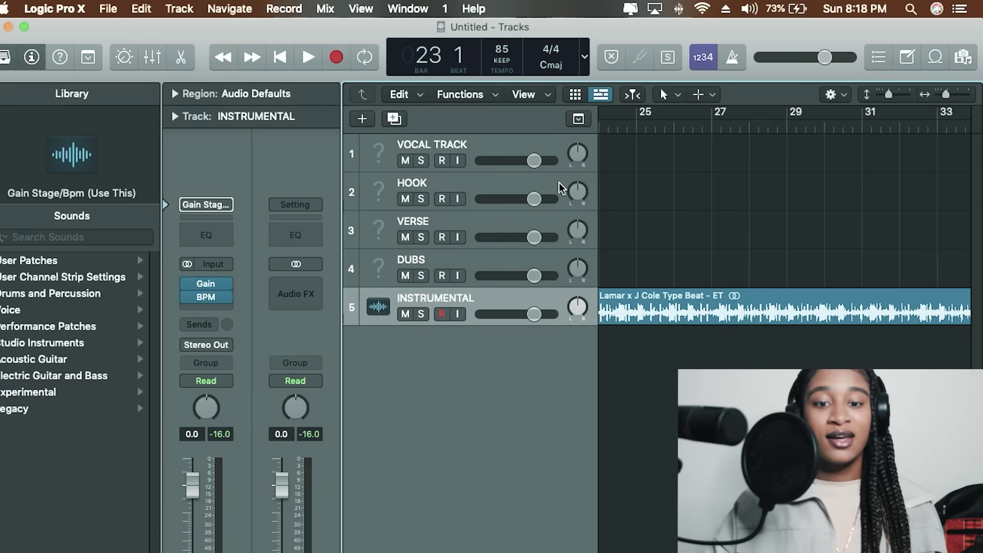
{"action": "left_click", "coordinate": [280, 58]}
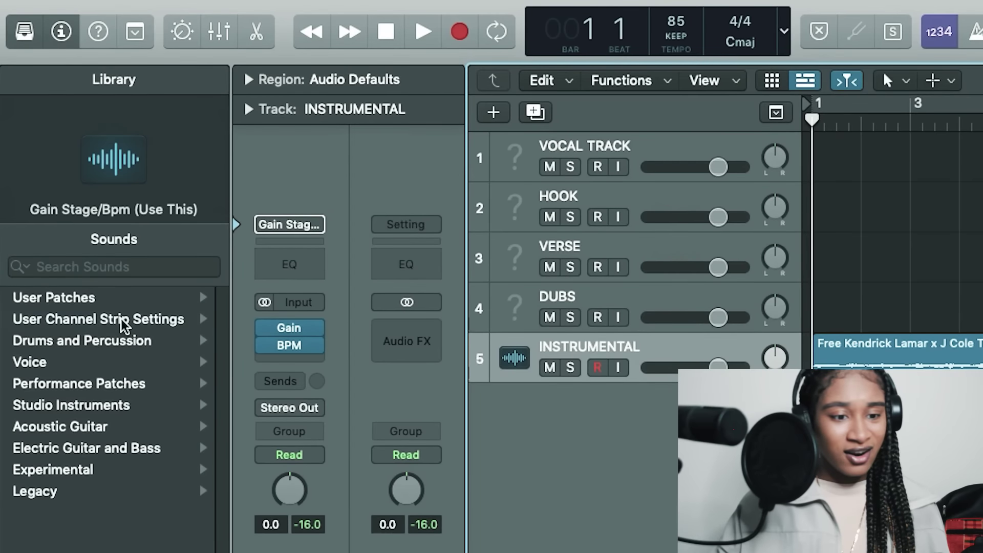
{"action": "left_click", "coordinate": [79, 280]}
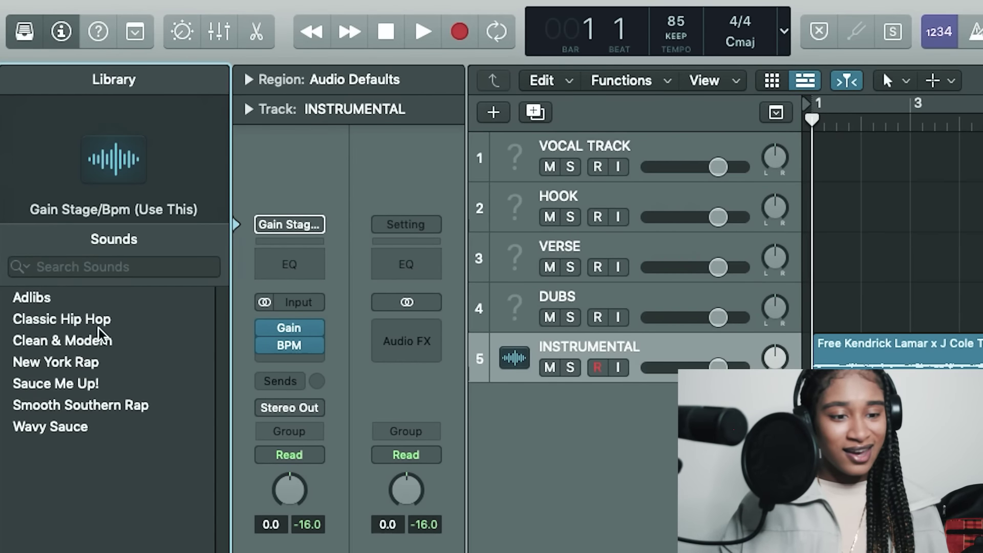
{"action": "left_click", "coordinate": [105, 322]}
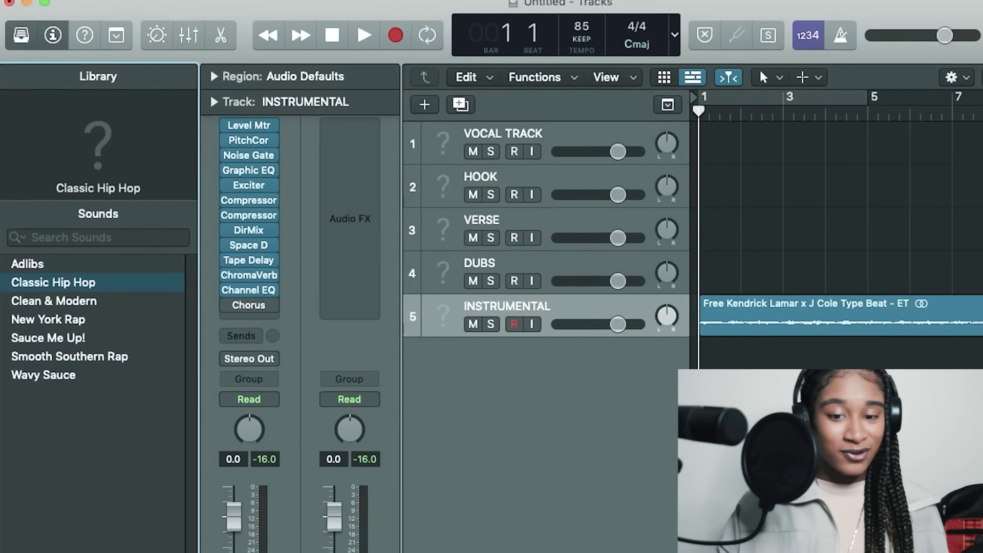
- Play from bar 8, check the uploaded track in the browser, then stop playback in Logic
{"action": "left_click", "coordinate": [982, 115]}
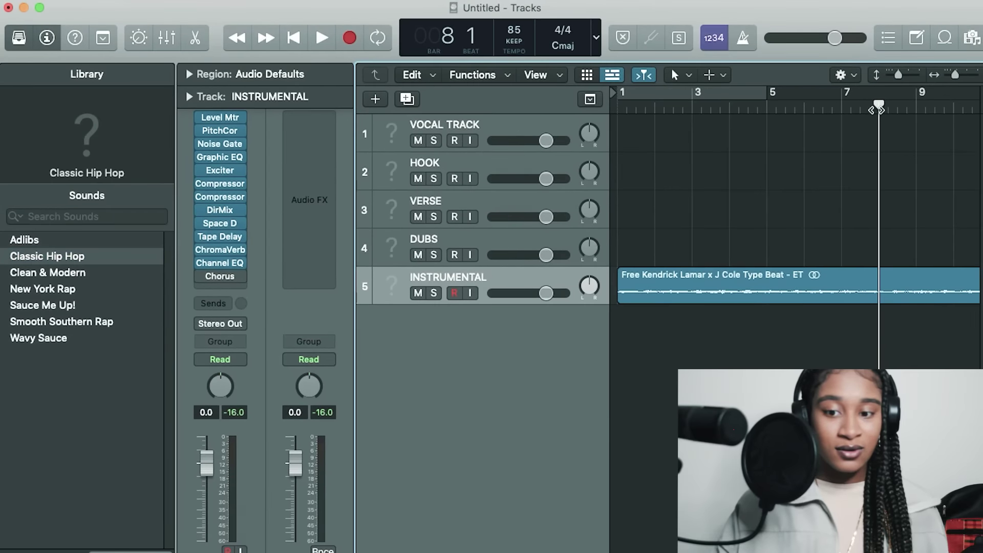
{"action": "key", "text": "space"}
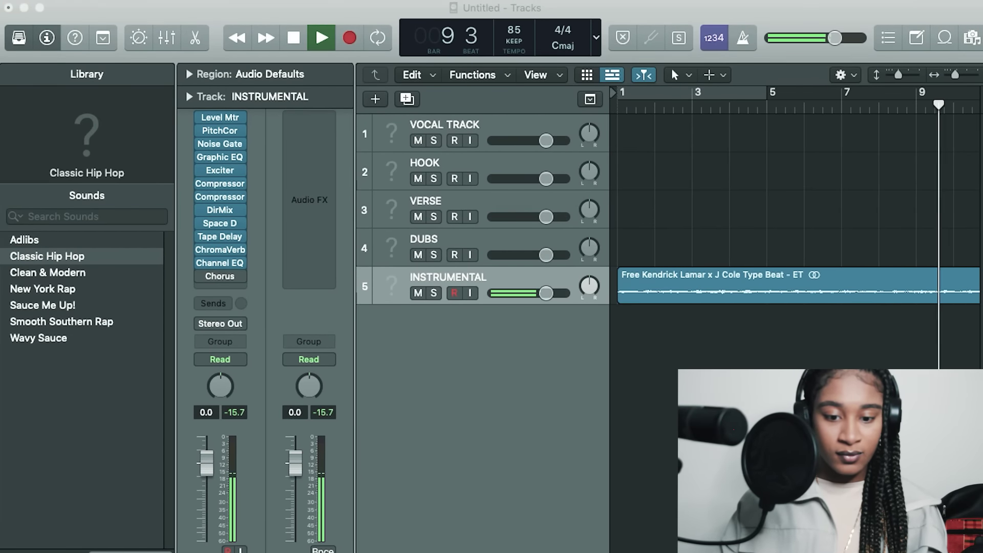
{"action": "key", "text": "super+Tab"}
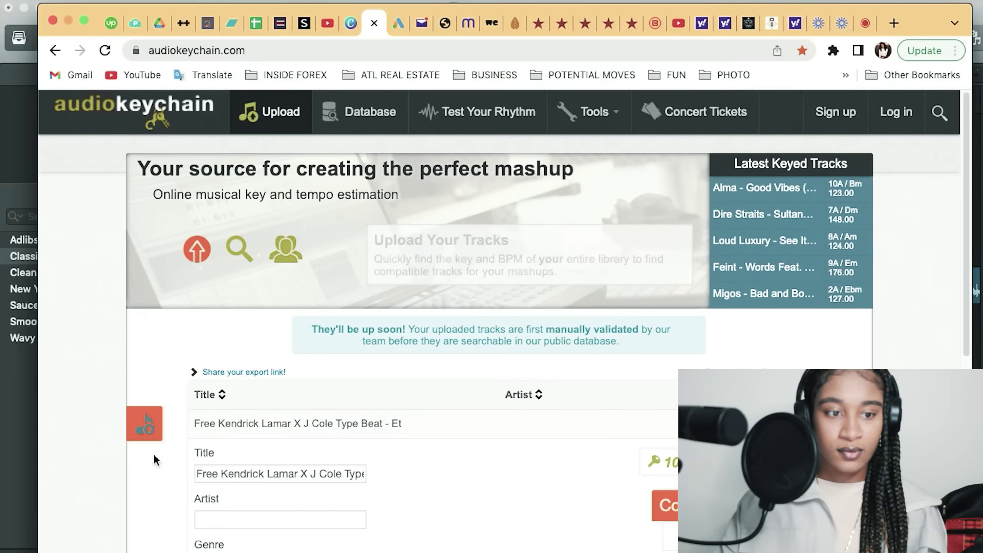
{"action": "left_click", "coordinate": [26, 462]}
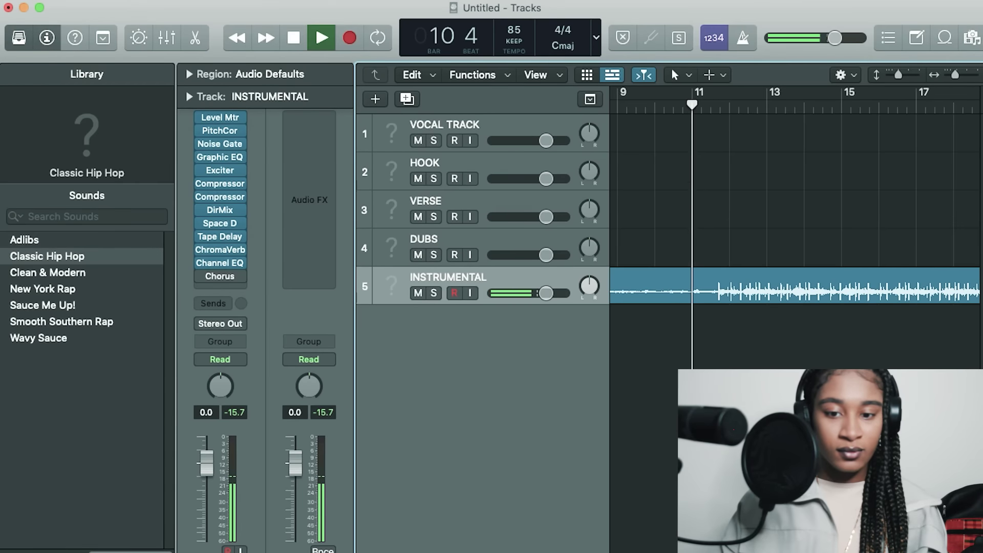
{"action": "key", "text": "space"}
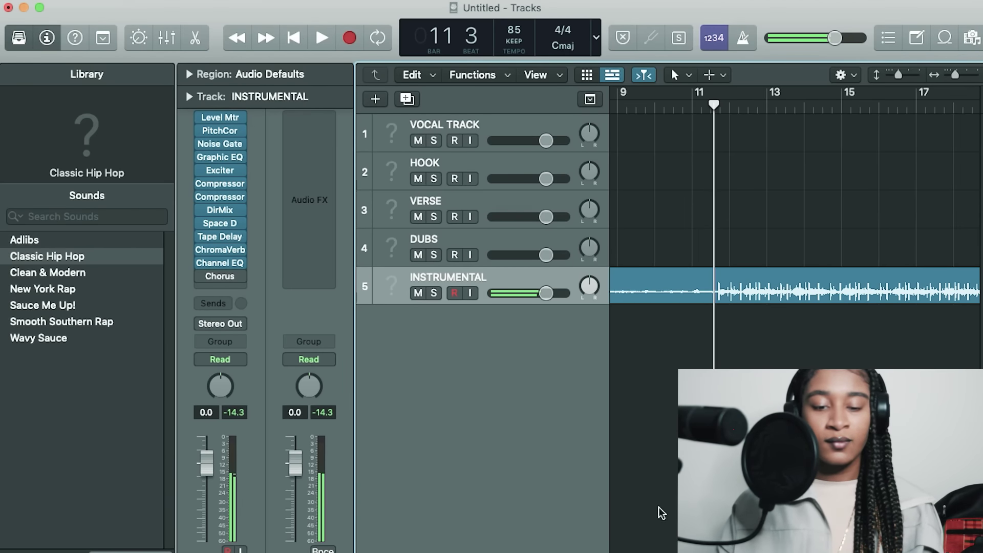
- Select VERSE, move the playhead to bar 11, load Sauce Me Up!, then cancel a recording
{"action": "left_click", "coordinate": [465, 201]}
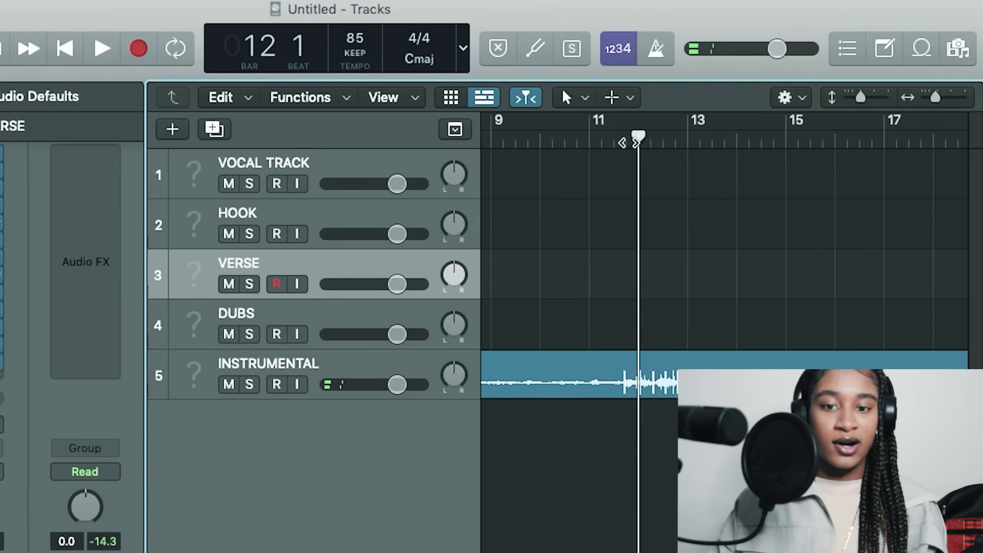
{"action": "left_click_drag", "start_coordinate": [629, 143], "coordinate": [614, 140]}
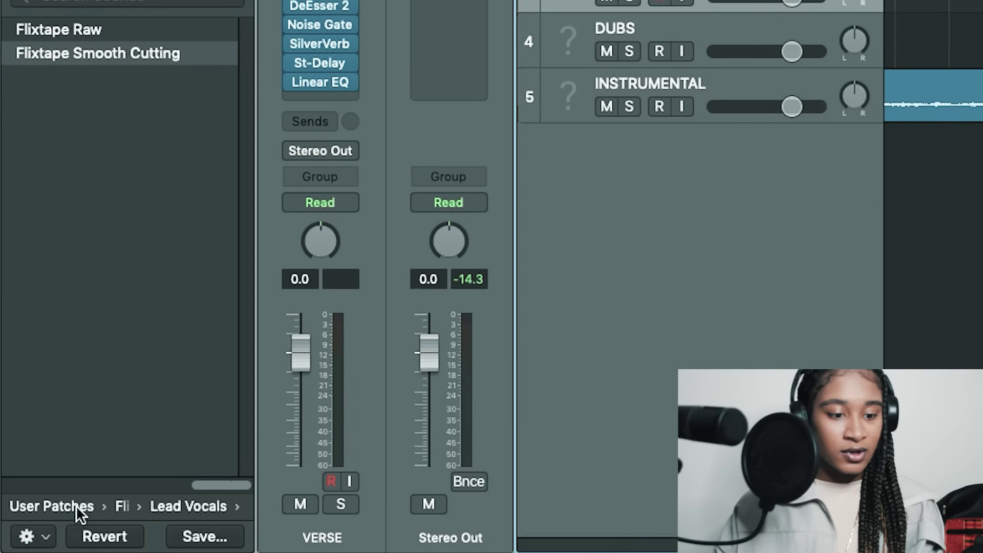
{"action": "left_click", "coordinate": [78, 506]}
{"action": "left_click", "coordinate": [171, 139]}
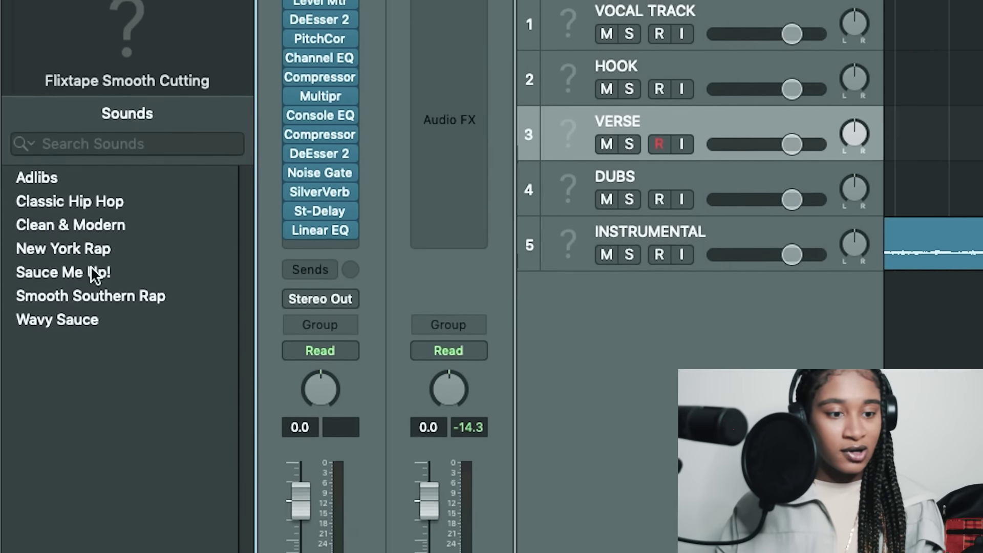
{"action": "left_click", "coordinate": [87, 264]}
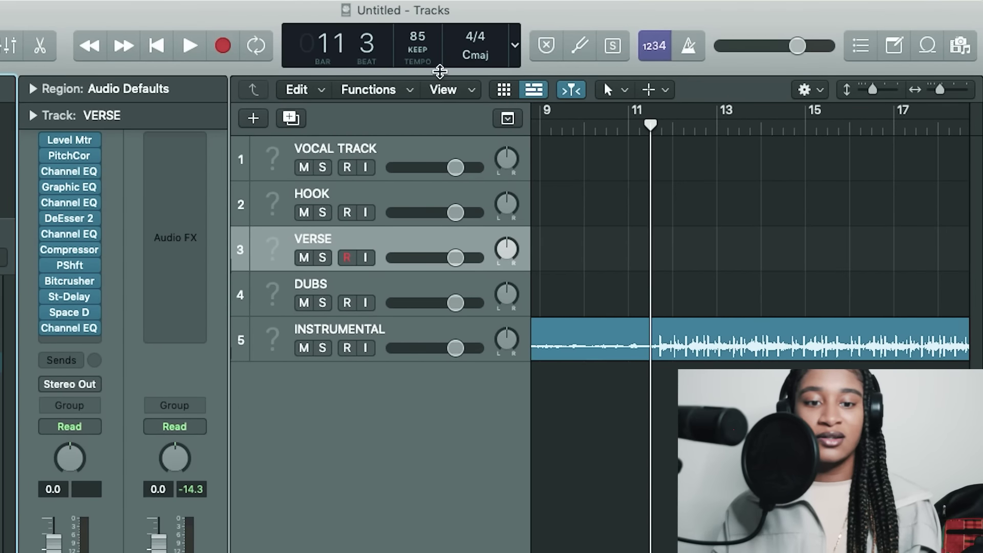
{"action": "key", "text": "r"}
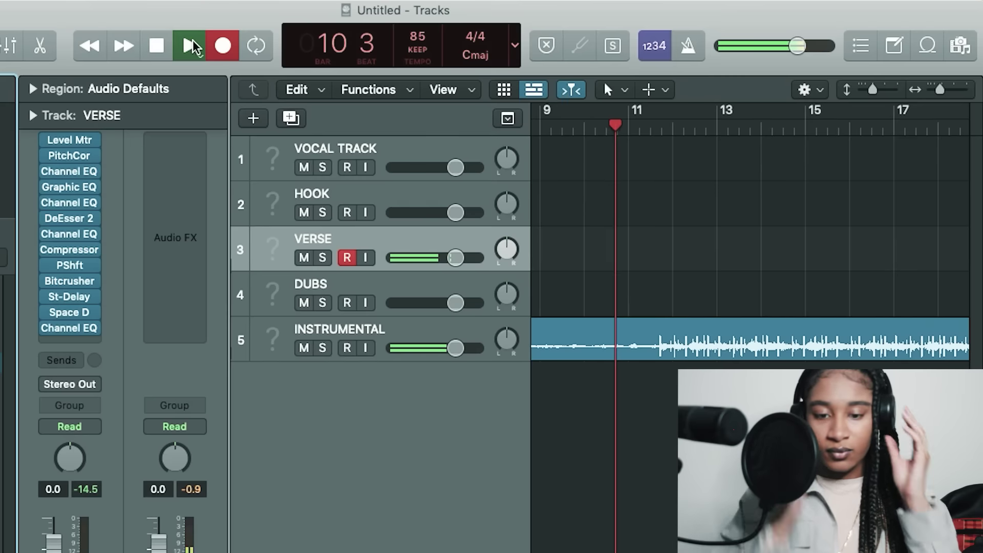
{"action": "key", "text": "space"}
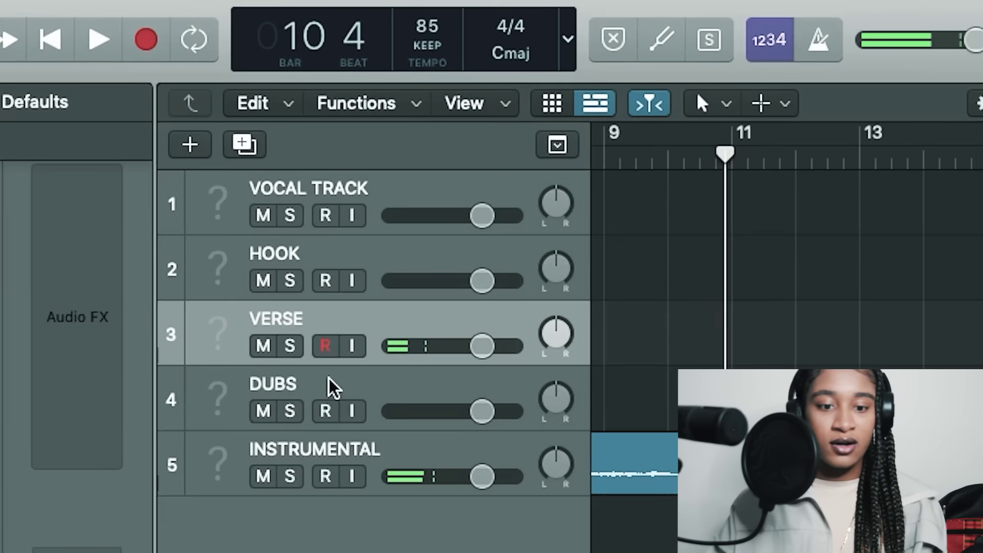
- Solo VERSE and enable input monitoring, try Smooth Southern Rap, then reselect Sauce Me Up!
{"action": "left_click", "coordinate": [322, 259]}
{"action": "left_click", "coordinate": [360, 260]}
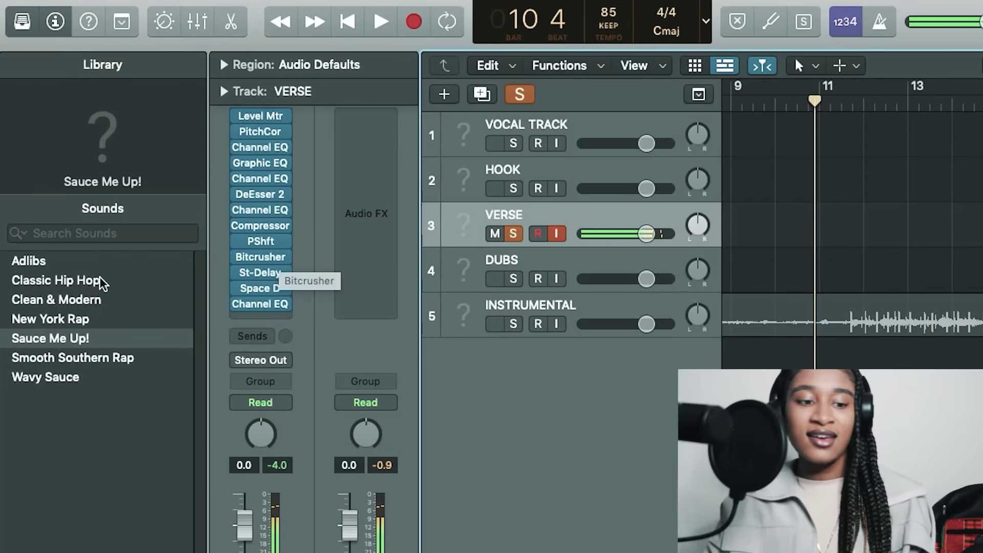
{"action": "left_click", "coordinate": [106, 359]}
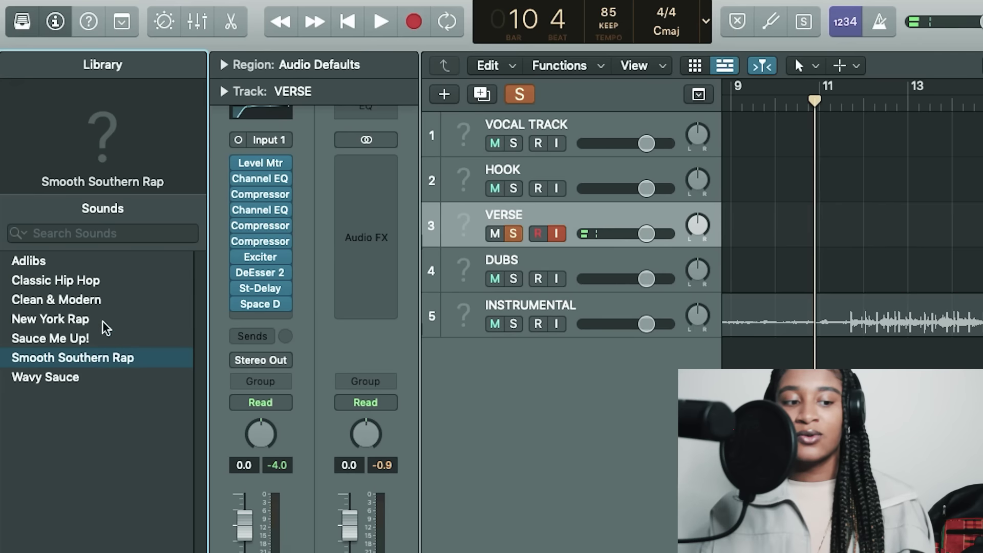
{"action": "mouse_move", "coordinate": [65, 167]}
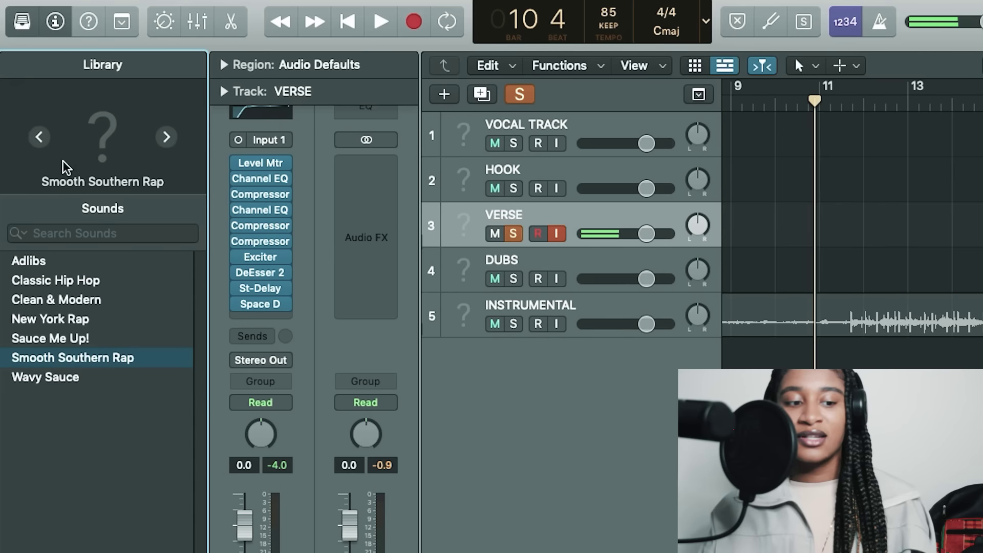
{"action": "left_click", "coordinate": [72, 339]}
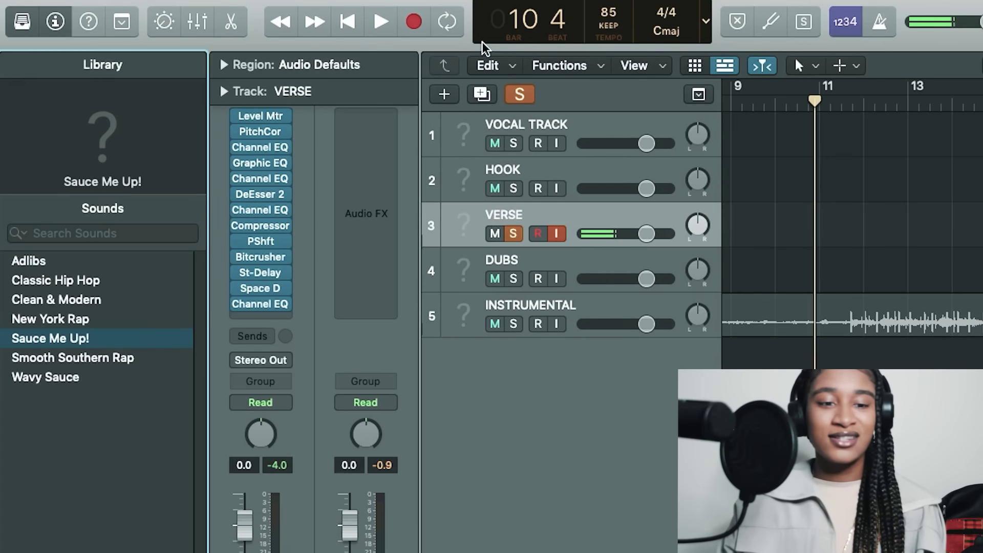
- Arm VERSE, set its volume to -∞, record a short take, then open the Edit menu to undo it
{"action": "left_click", "coordinate": [541, 237]}
{"action": "left_click_drag", "start_coordinate": [643, 236], "coordinate": [583, 235]}
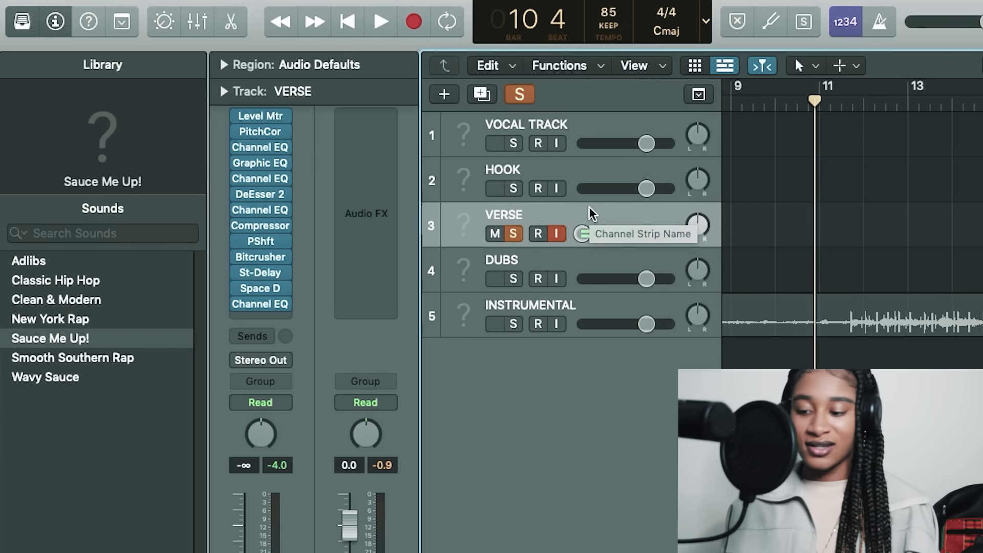
{"action": "key", "text": "r"}
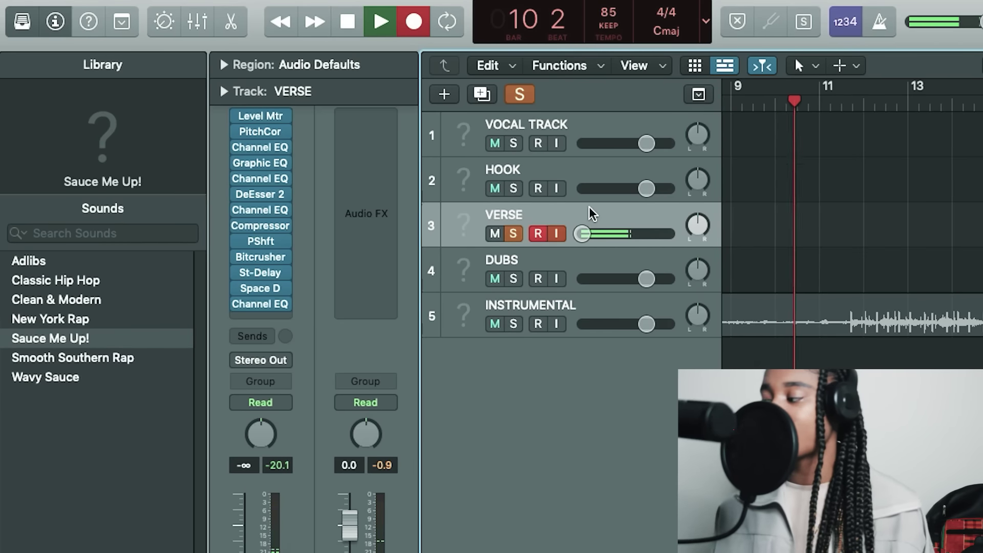
{"action": "key", "text": "space"}
{"action": "left_click", "coordinate": [26, 14]}
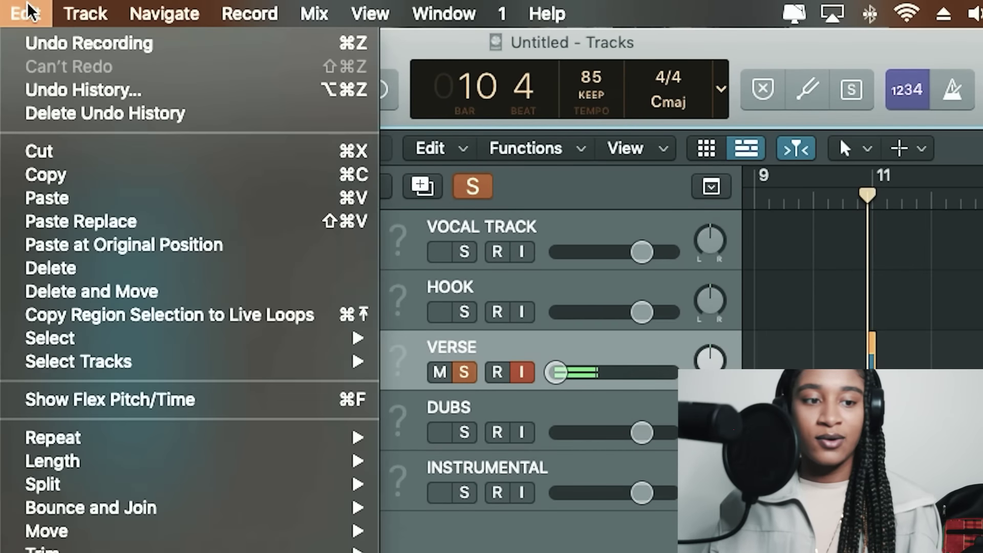
- Undo the first recording, solo INSTRUMENTAL as well, and start recording a new VERSE take
{"action": "left_click", "coordinate": [27, 41]}
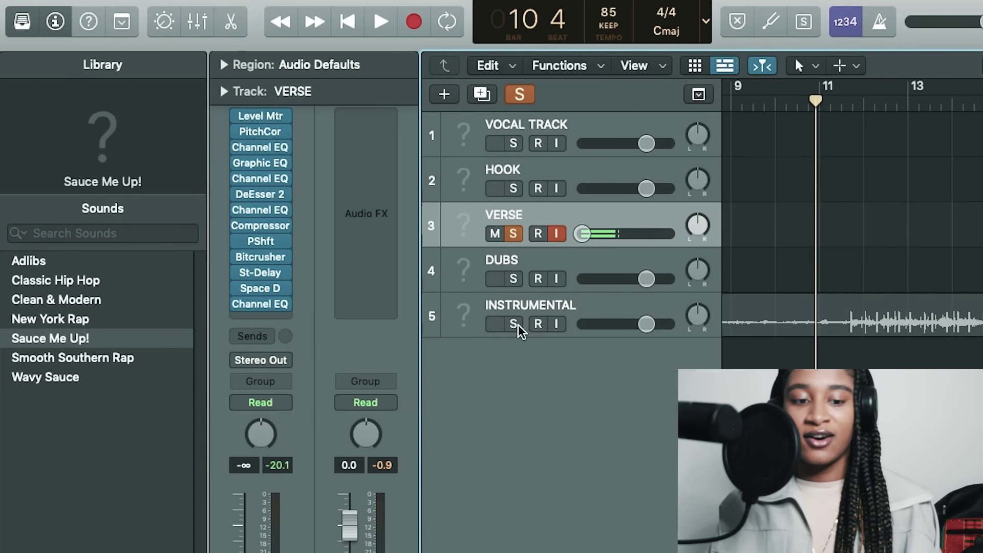
{"action": "left_click", "coordinate": [514, 324]}
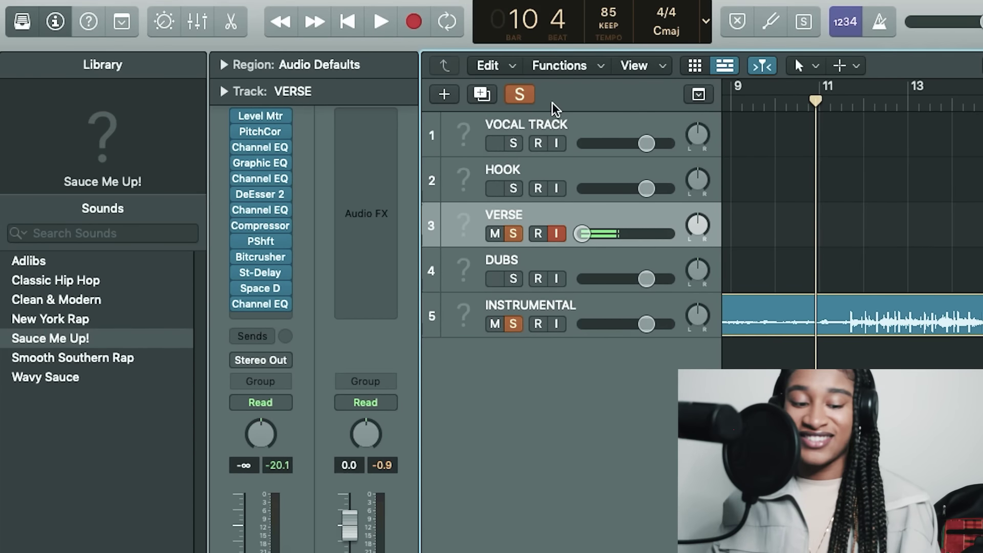
{"action": "key", "text": "r"}
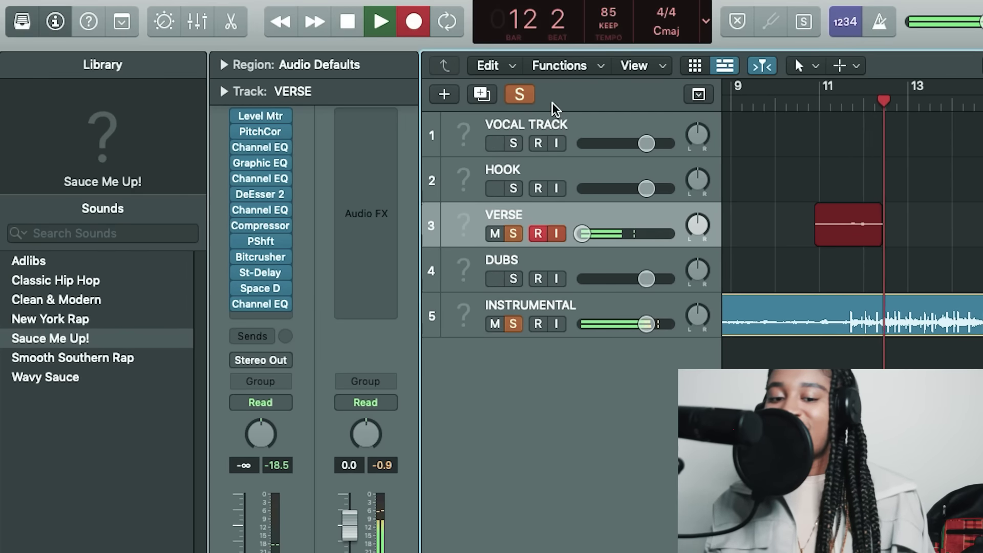
{"action": "key", "text": "XF86AudioRaiseVolume"}
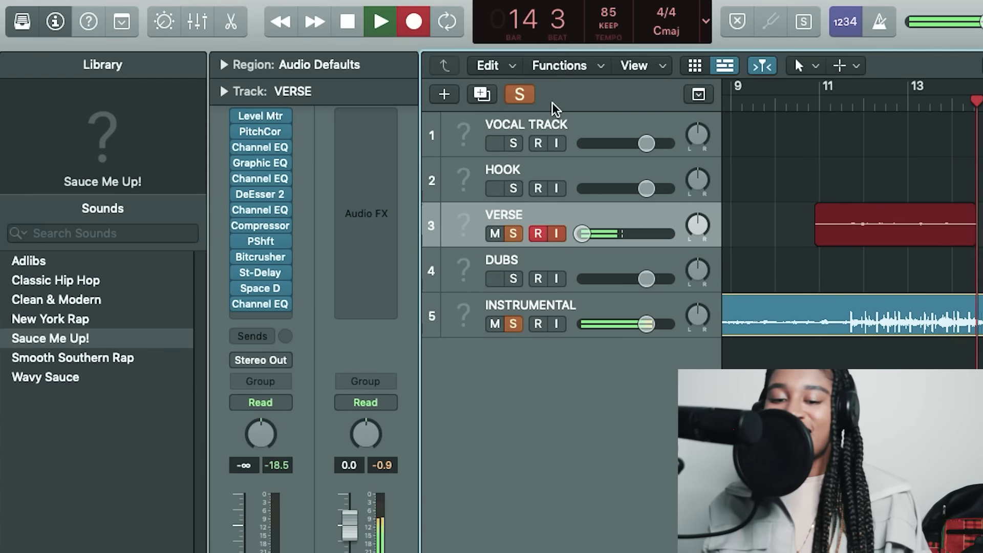
- Stop recording, set the VERSE volume to -2.4 dB, and play the new take from bar 10
{"action": "key", "text": "space"}
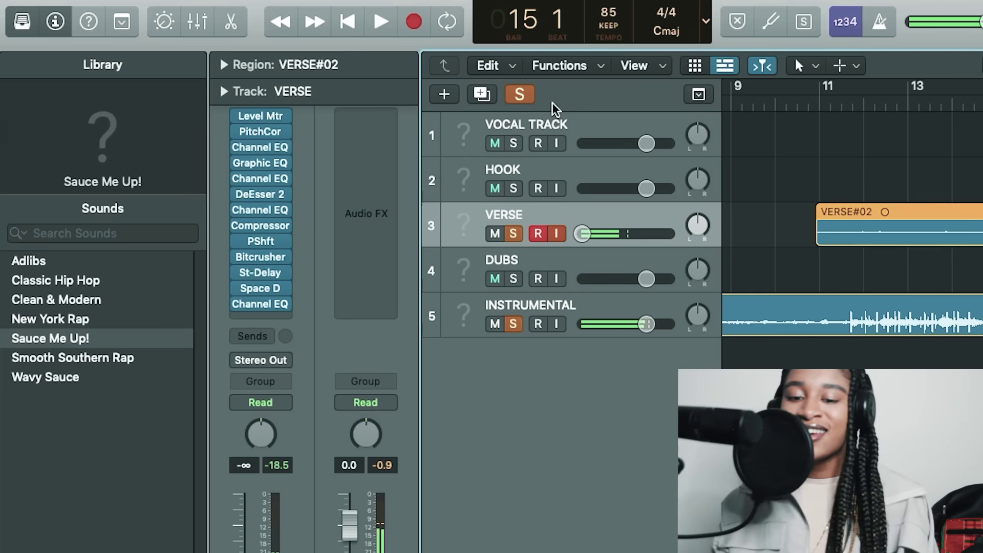
{"action": "left_click_drag", "start_coordinate": [634, 239], "coordinate": [719, 236]}
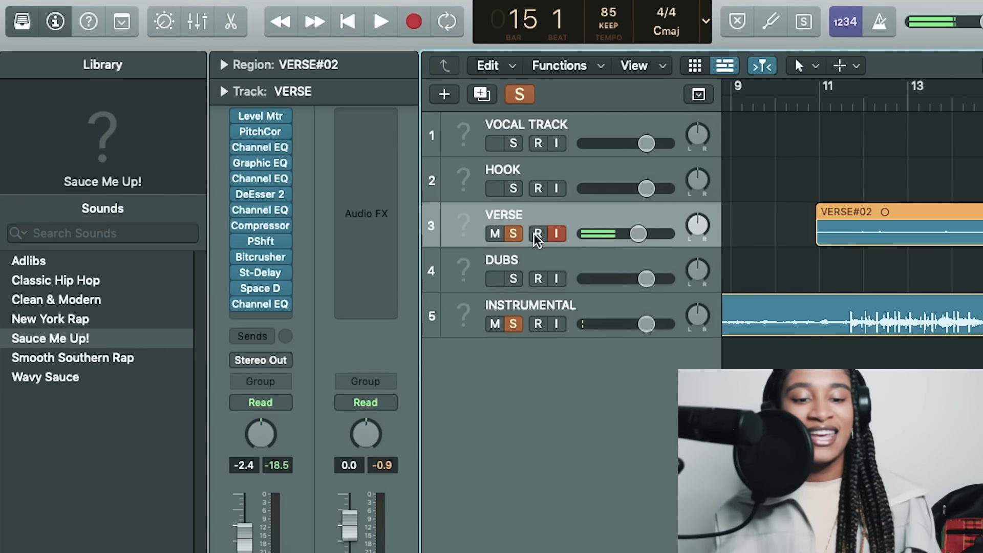
{"action": "left_click", "coordinate": [775, 103]}
{"action": "key", "text": "space"}
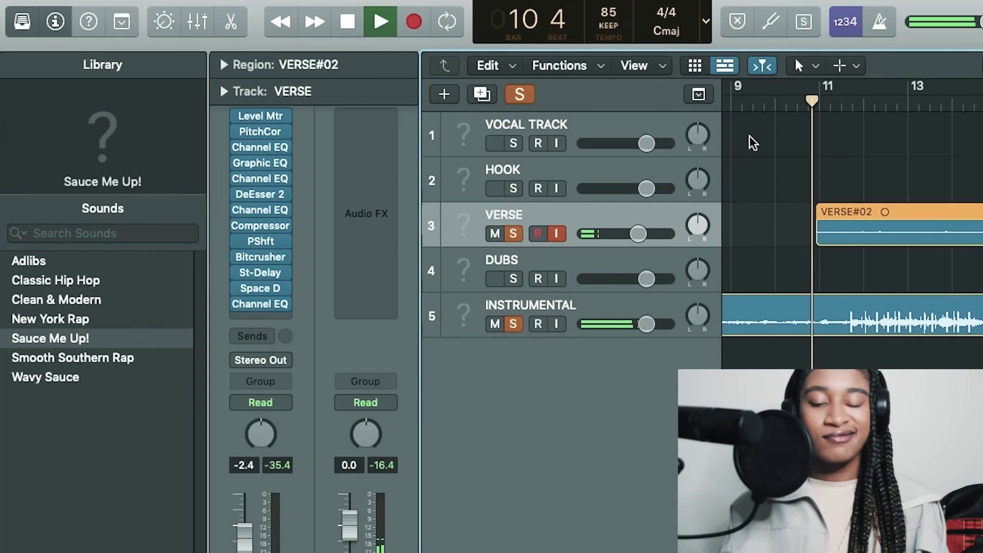
{"action": "key", "text": "space"}
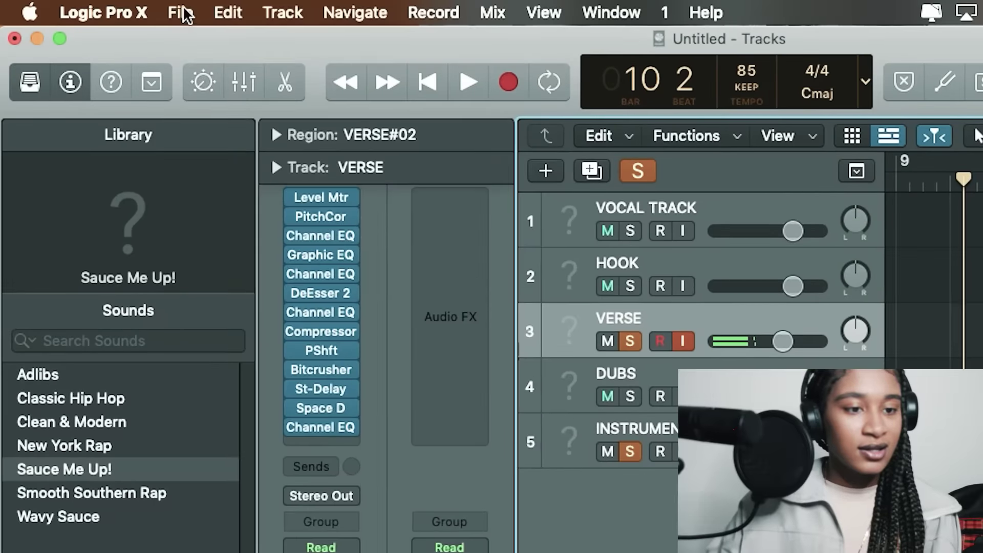
- Open Logic Pro X > Preferences > Audio to reach the Audio Devices settings
{"action": "left_click", "coordinate": [228, 12]}
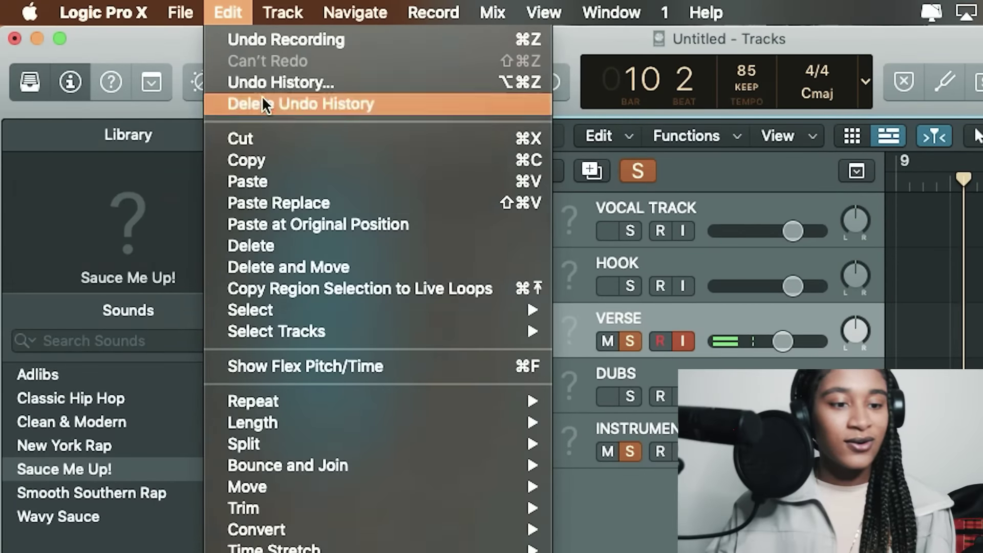
{"action": "mouse_move", "coordinate": [176, 16]}
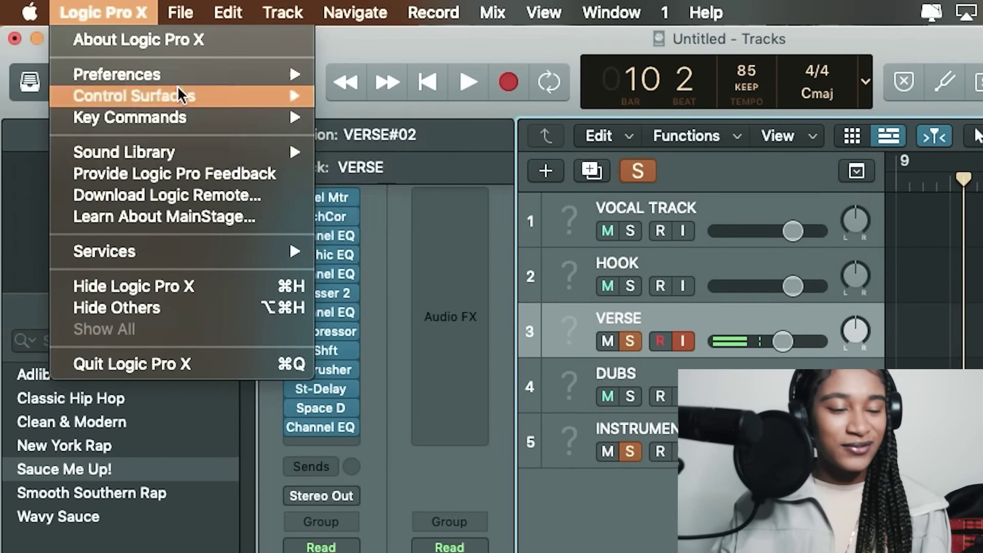
{"action": "mouse_move", "coordinate": [217, 15]}
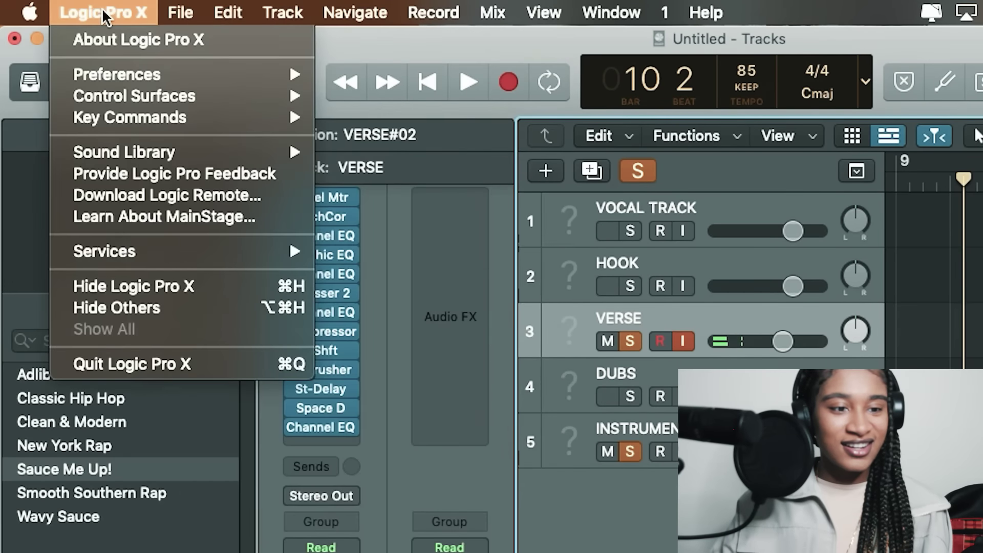
{"action": "mouse_move", "coordinate": [103, 12]}
{"action": "mouse_move", "coordinate": [115, 77]}
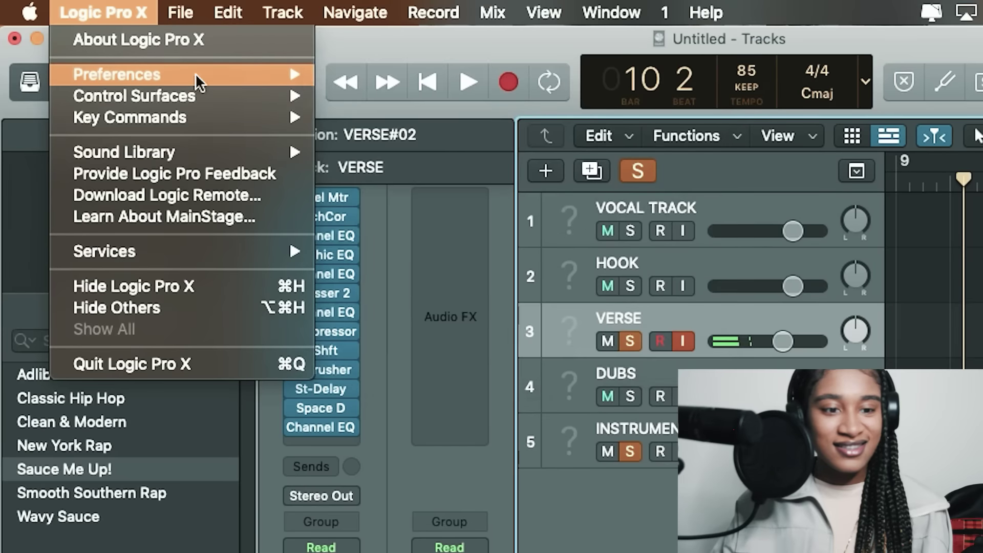
{"action": "mouse_move", "coordinate": [195, 74]}
{"action": "left_click", "coordinate": [343, 93]}
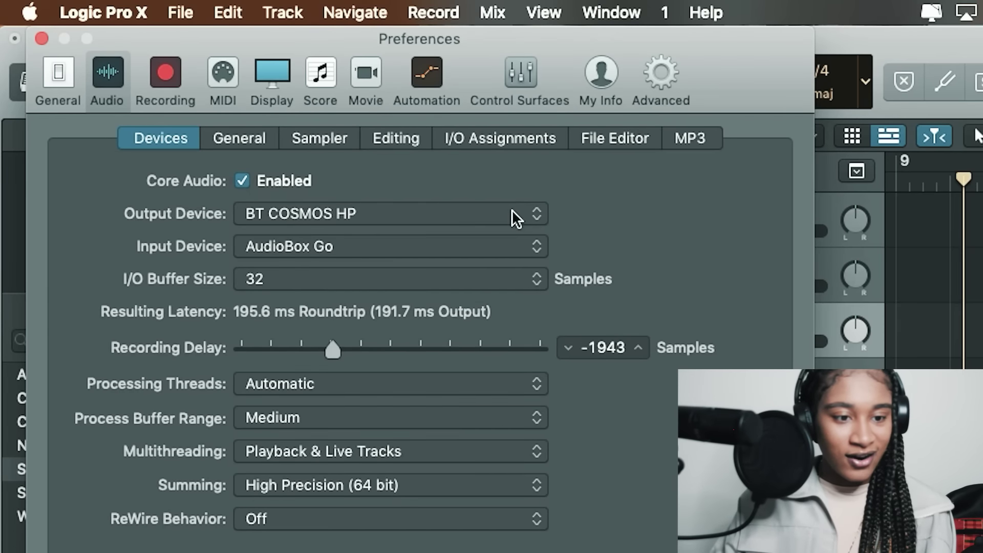
- Switch the Output Device from BT COSMOS HP to Built-in Output
{"action": "left_click", "coordinate": [516, 219]}
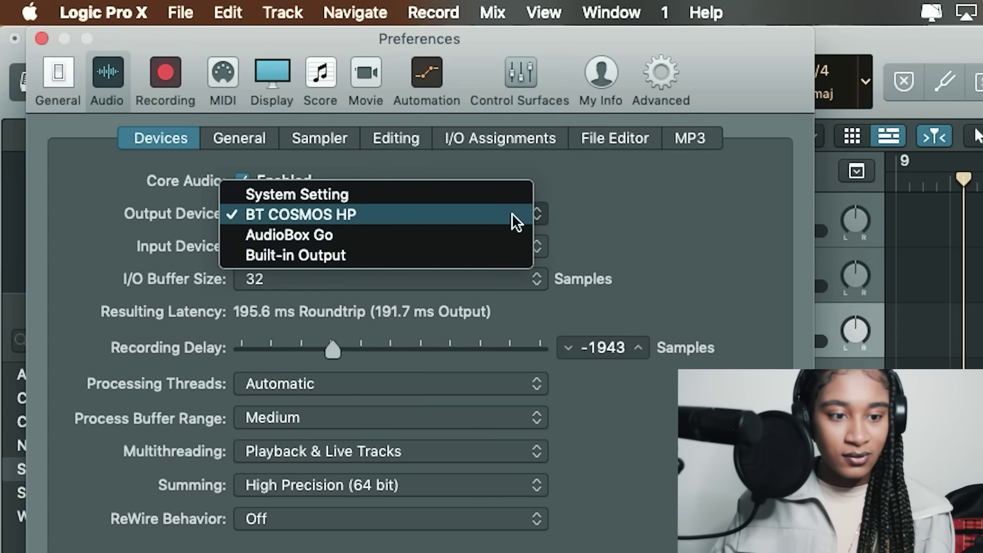
{"action": "left_click", "coordinate": [501, 256]}
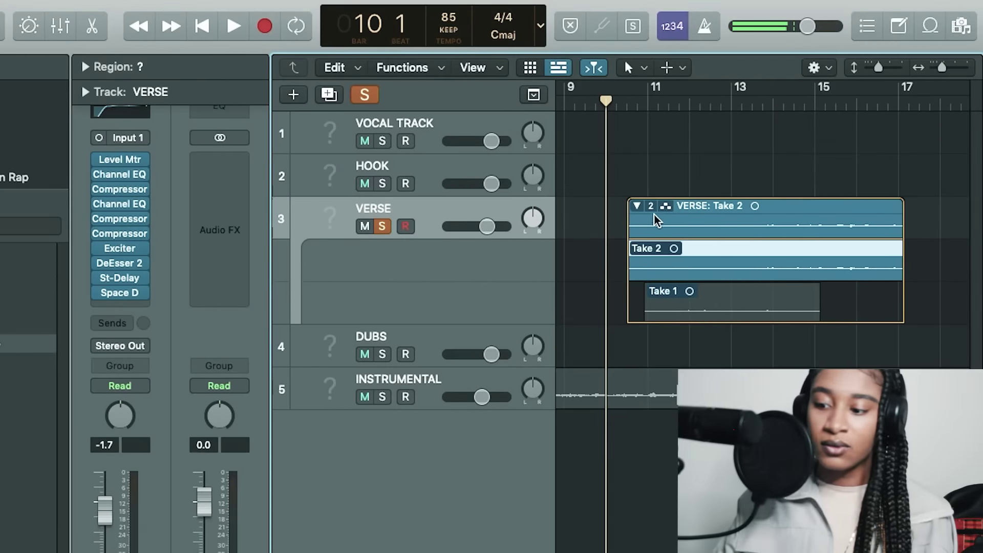
- Make Take 1 the active take in the VERSE take folder
{"action": "left_click", "coordinate": [638, 208]}
{"action": "left_click", "coordinate": [638, 207]}
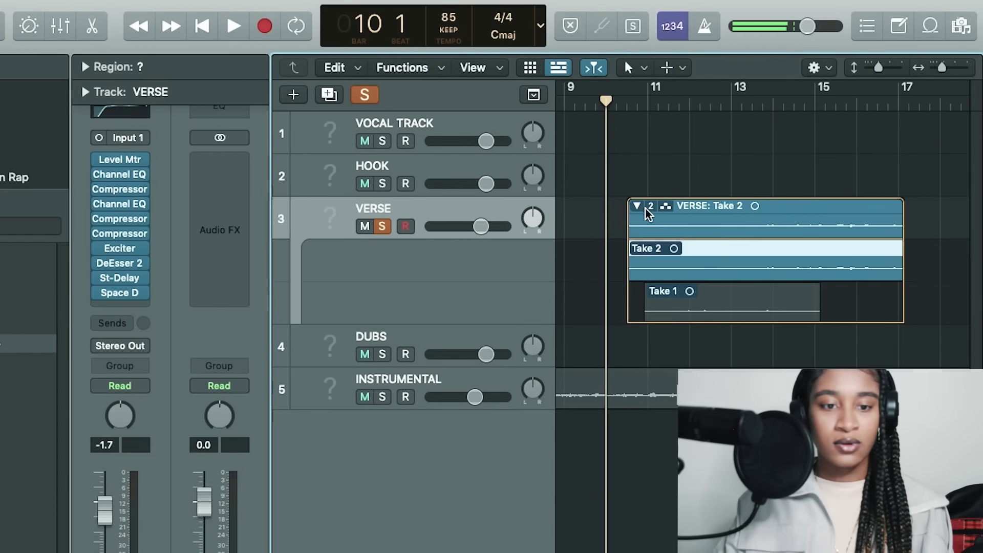
{"action": "left_click", "coordinate": [649, 207]}
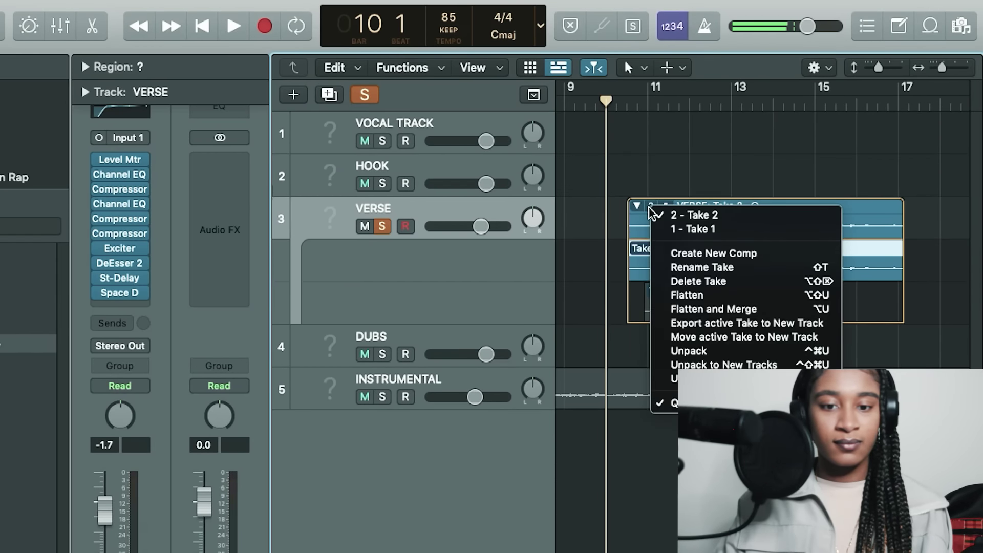
{"action": "left_click", "coordinate": [683, 229]}
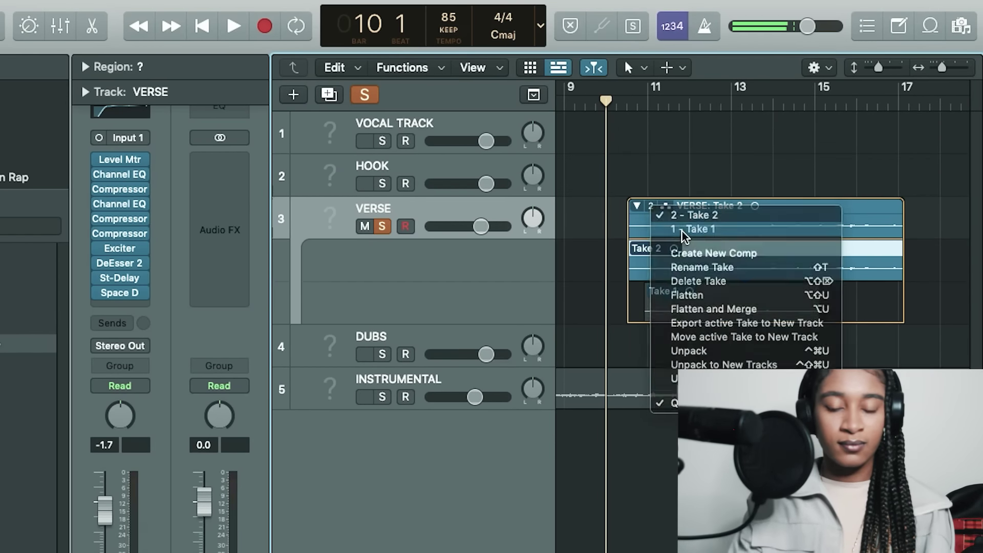
- Play the take with system volume raised, jump back to bar 12, then stop
{"action": "left_click", "coordinate": [234, 28]}
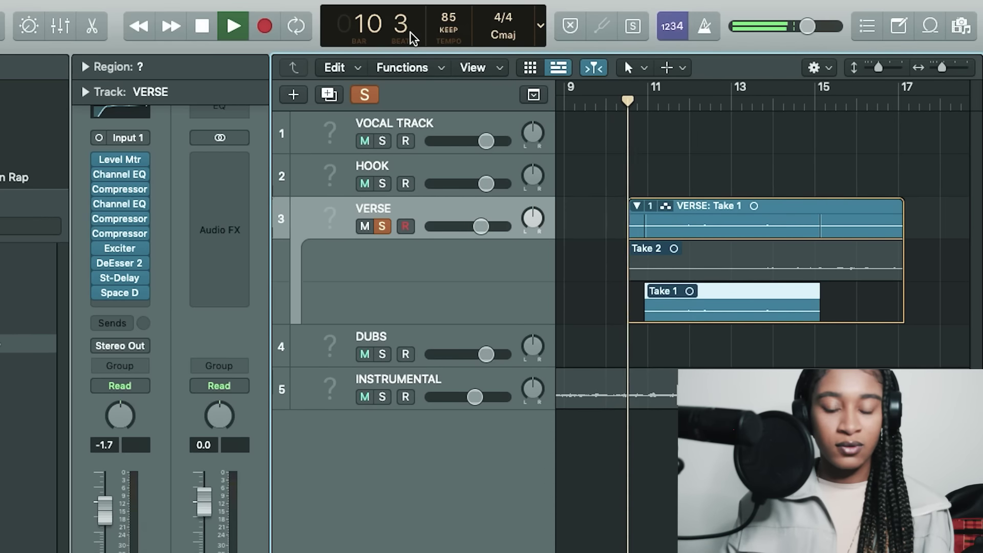
{"action": "key", "text": "XF86AudioRaiseVolume"}
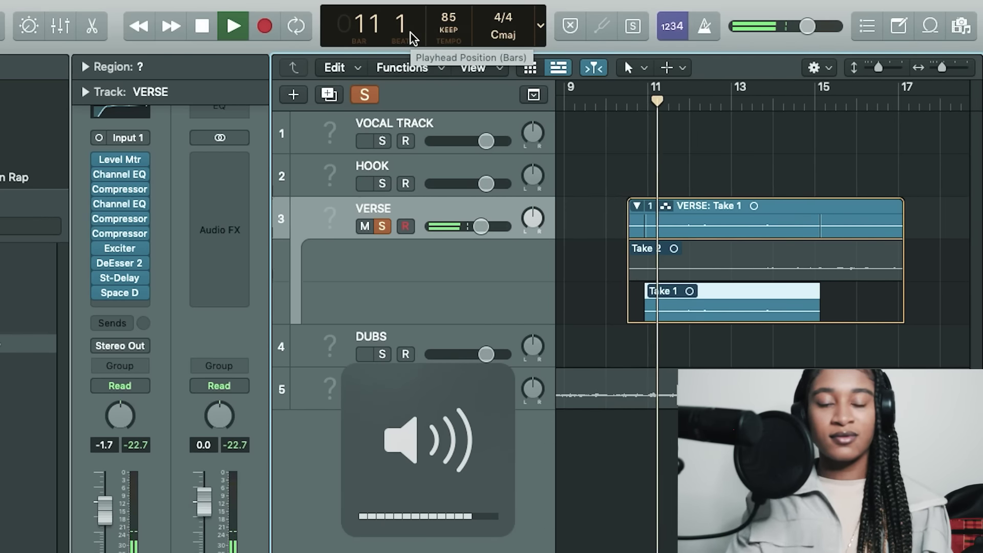
{"action": "key", "text": "XF86AudioRaiseVolume"}
{"action": "key", "text": "XF86AudioRaiseVolume"}
{"action": "key", "text": "XF86AudioRaiseVolume"}
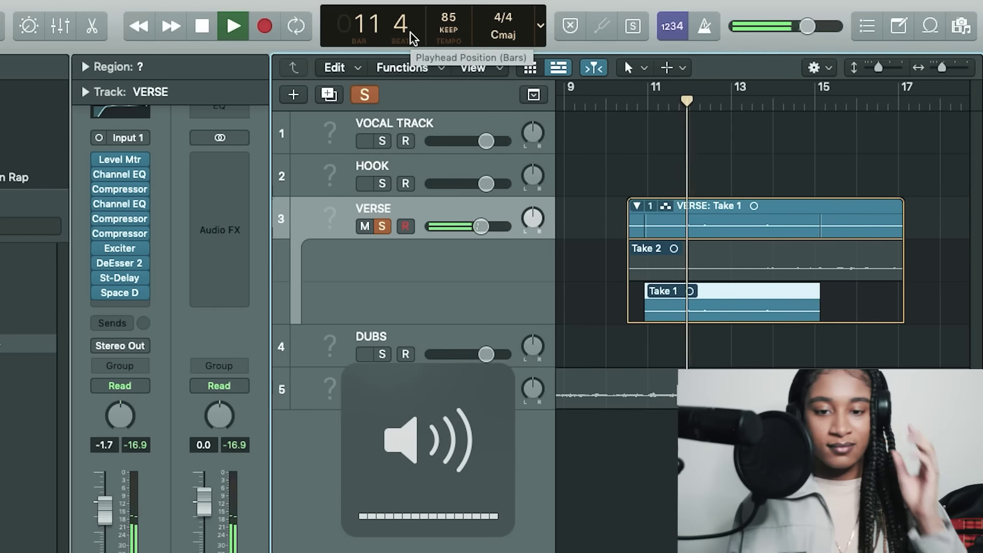
{"action": "left_click", "coordinate": [678, 102]}
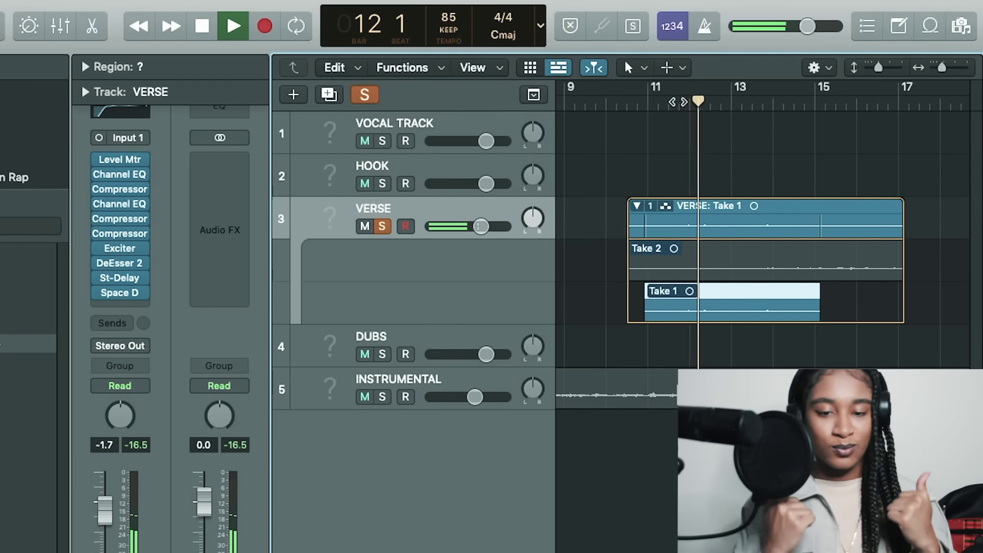
{"action": "key", "text": "space"}
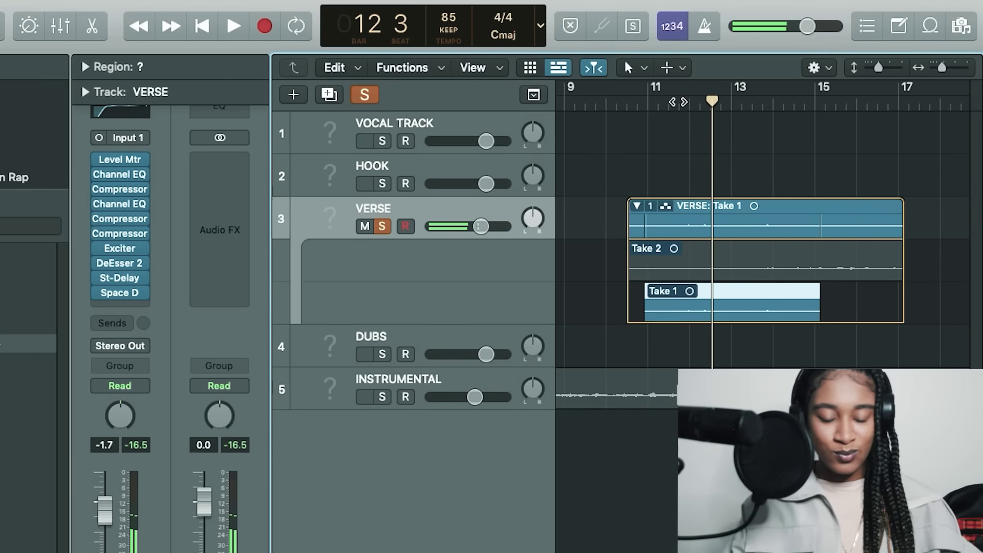
- Loop playback with a cycle range from 11 4 1 1 to 16 3 1 1
{"action": "key", "text": "space"}
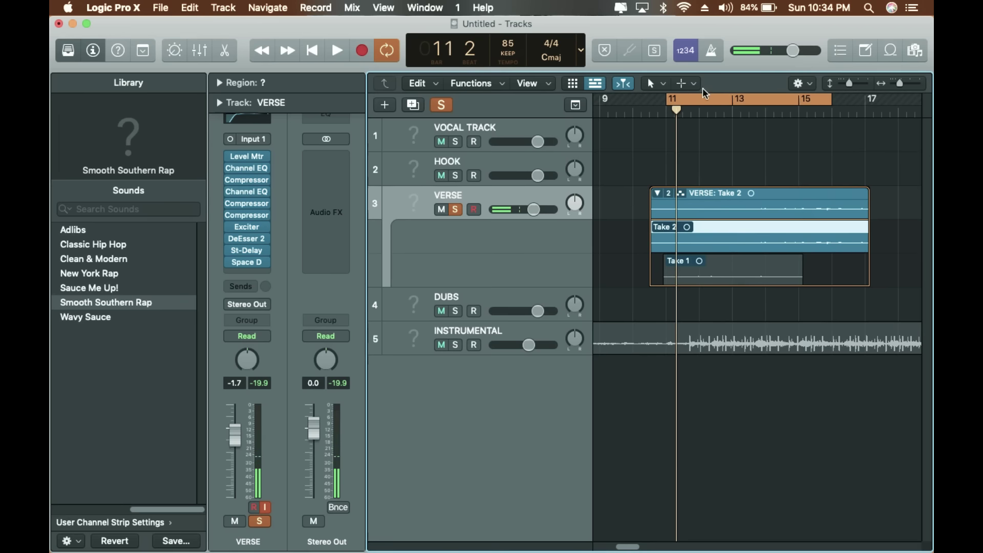
{"action": "mouse_move", "coordinate": [697, 104]}
{"action": "left_mouse_down"}
{"action": "mouse_move", "coordinate": [688, 102]}
{"action": "mouse_move", "coordinate": [712, 104]}
{"action": "mouse_move", "coordinate": [677, 100]}
{"action": "mouse_move", "coordinate": [701, 100]}
{"action": "mouse_move", "coordinate": [694, 104]}
{"action": "left_mouse_up"}
{"action": "key", "text": "space"}
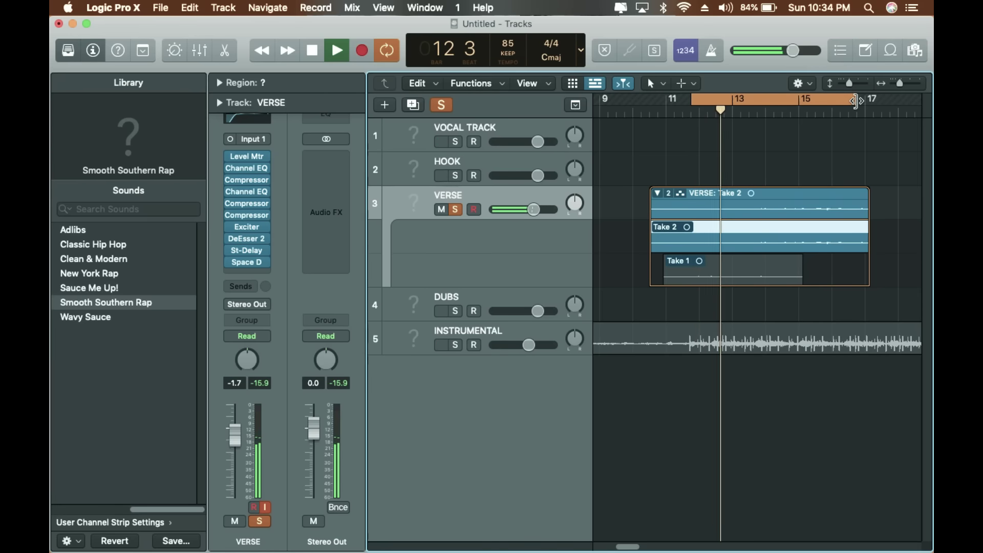
{"action": "mouse_move", "coordinate": [855, 101]}
{"action": "left_mouse_down"}
{"action": "mouse_move", "coordinate": [790, 105]}
{"action": "mouse_move", "coordinate": [847, 109]}
{"action": "left_mouse_up"}
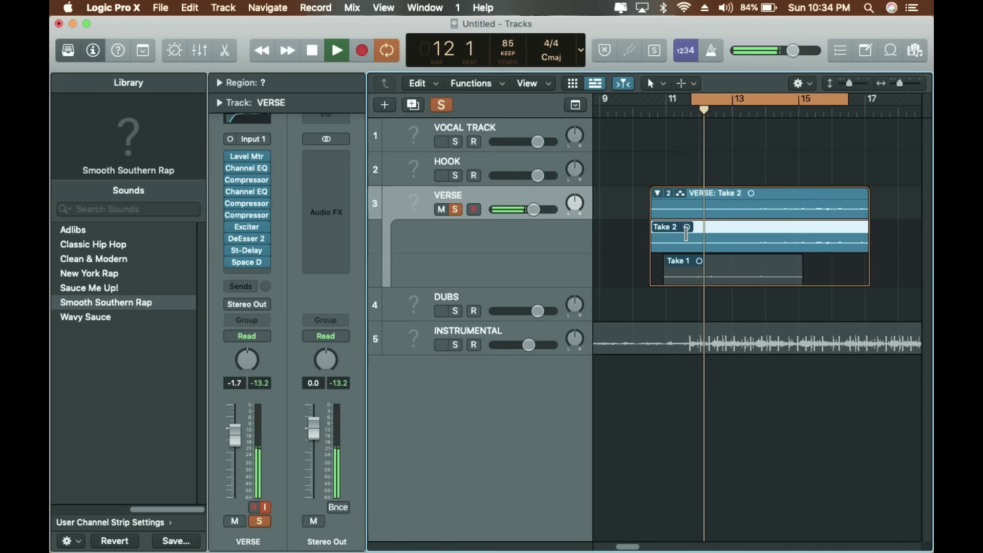
- Audition Wavy Sauce, Clean & Modern and Classic Hip Hop, ending on New York Rap
{"action": "left_click", "coordinate": [127, 322]}
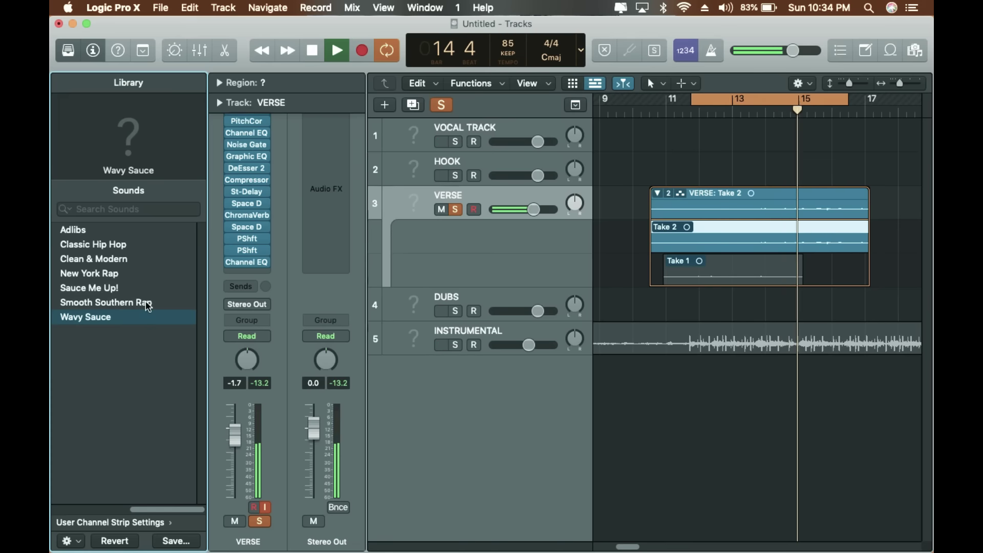
{"action": "left_click", "coordinate": [114, 261]}
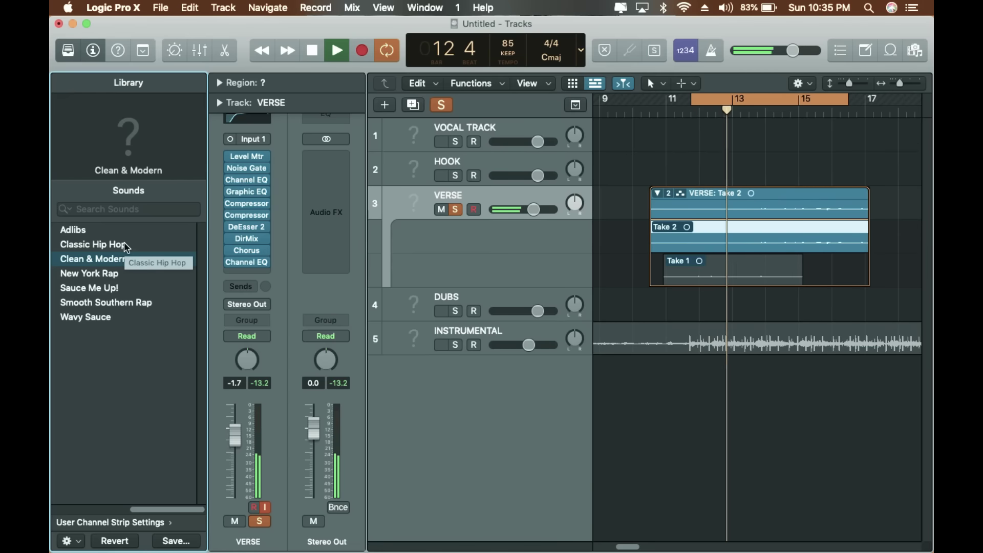
{"action": "left_click", "coordinate": [127, 245]}
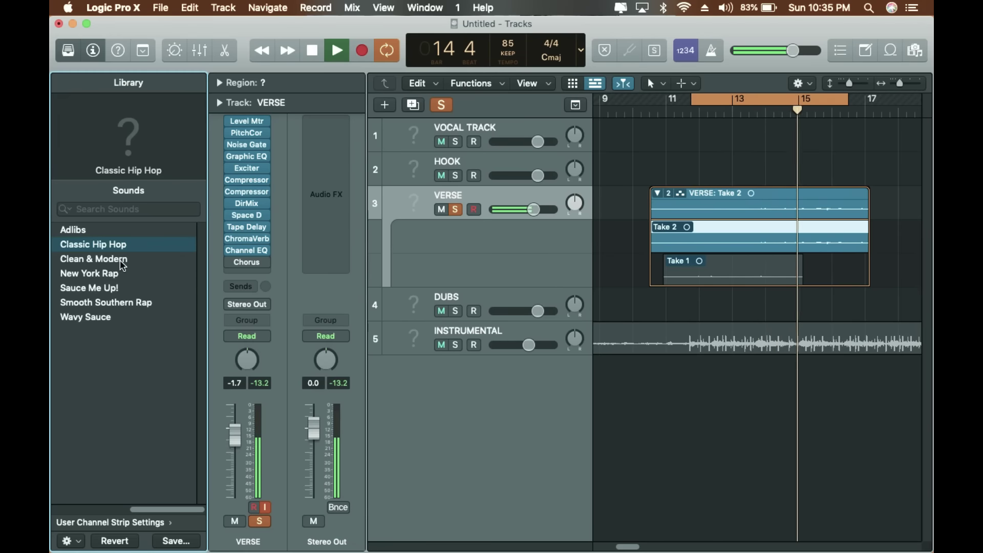
{"action": "left_click", "coordinate": [123, 261]}
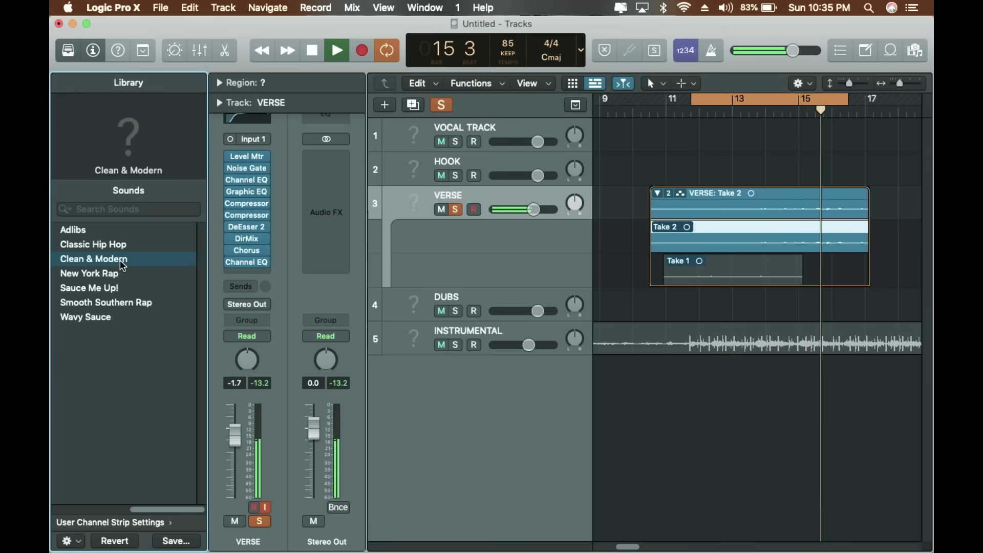
{"action": "left_click", "coordinate": [122, 273]}
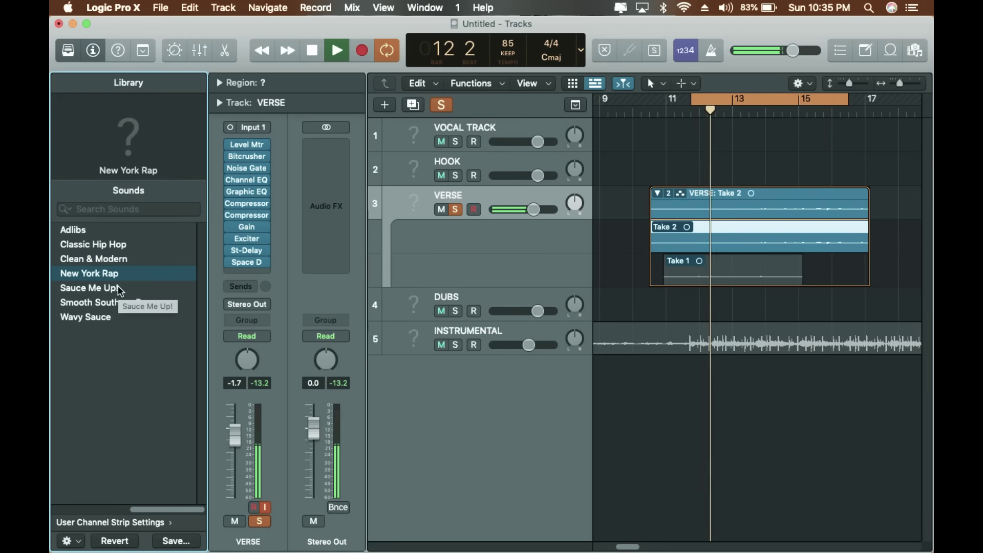